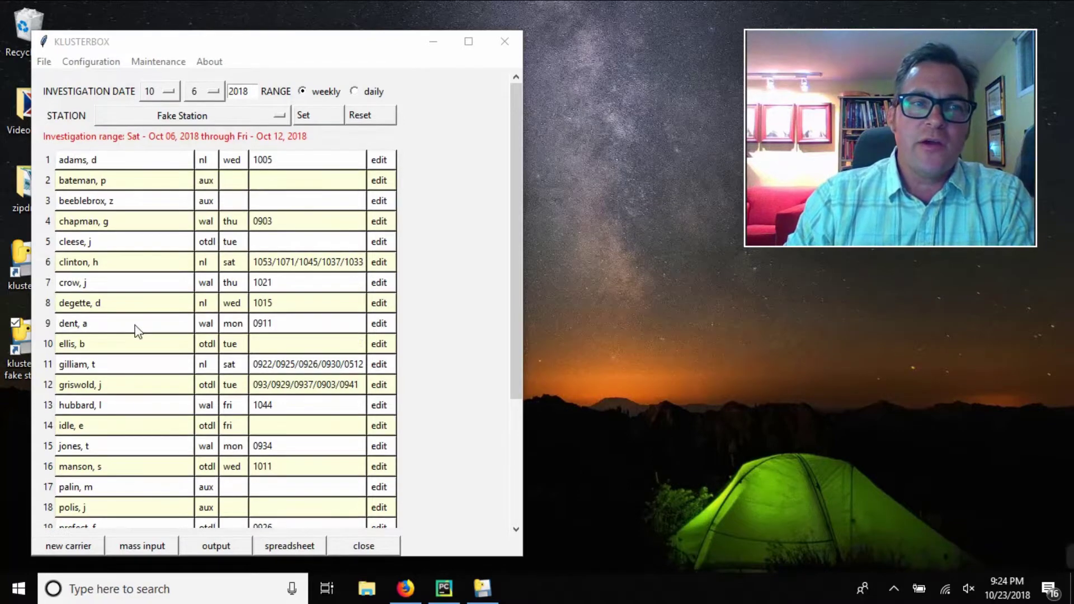
Look through the carrier list, review the week's daily time entries for the carrier in row 5, and return without changes.
scroll(134, 328, down, 3)
scroll(130, 314, up, 3)
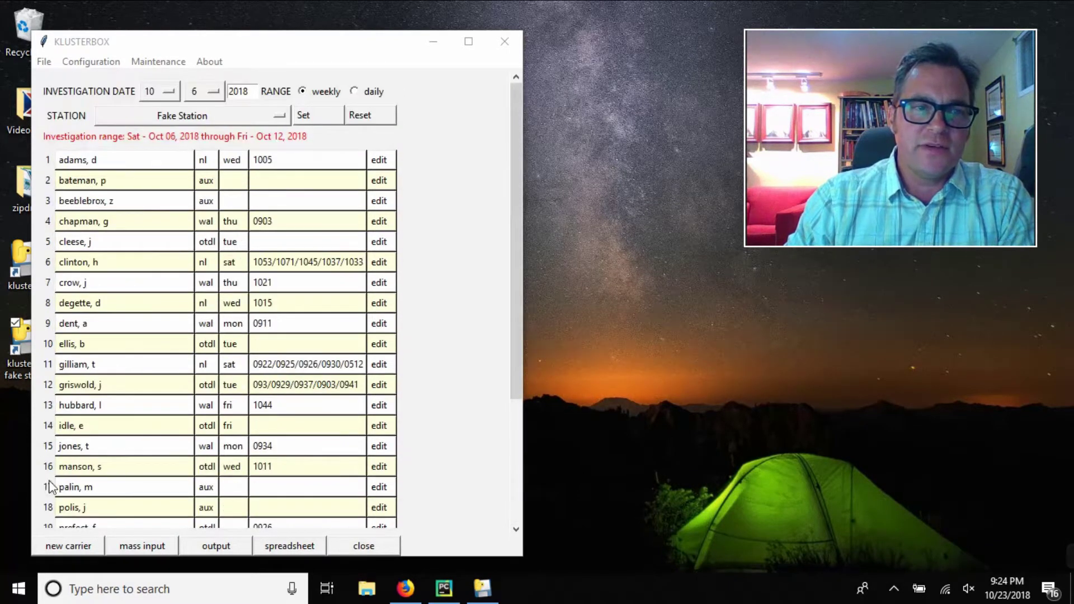
click(103, 243)
scroll(72, 386, down, 1)
scroll(84, 447, down, 2)
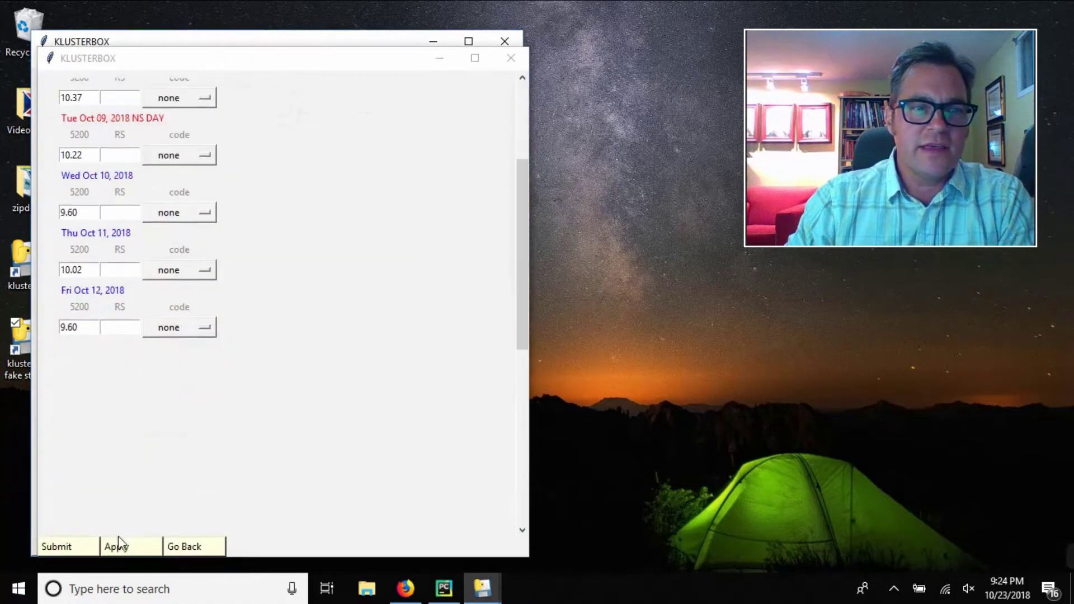
scroll(119, 503, up, 4)
click(183, 548)
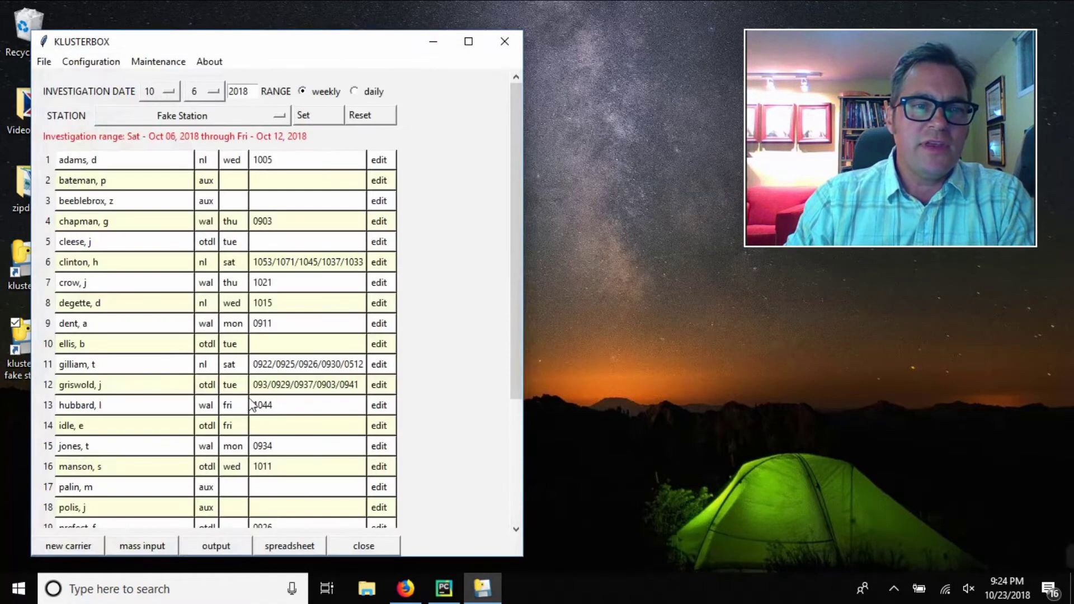
Review the output report's Saturday and Wednesday pages, including overtime and availability tables, and return to the carrier list.
click(230, 551)
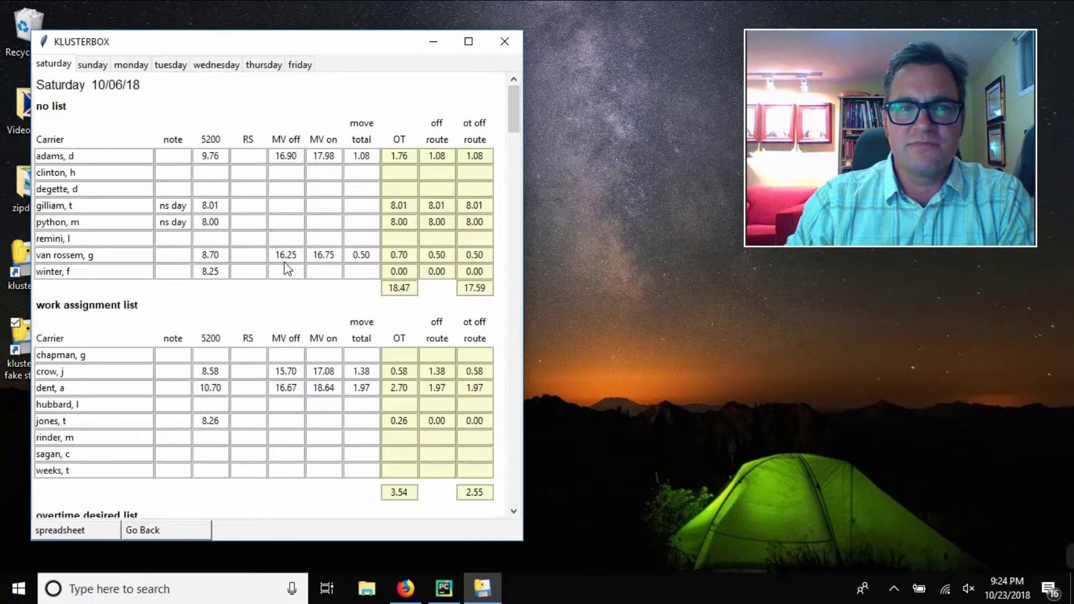
scroll(319, 300, down, 5)
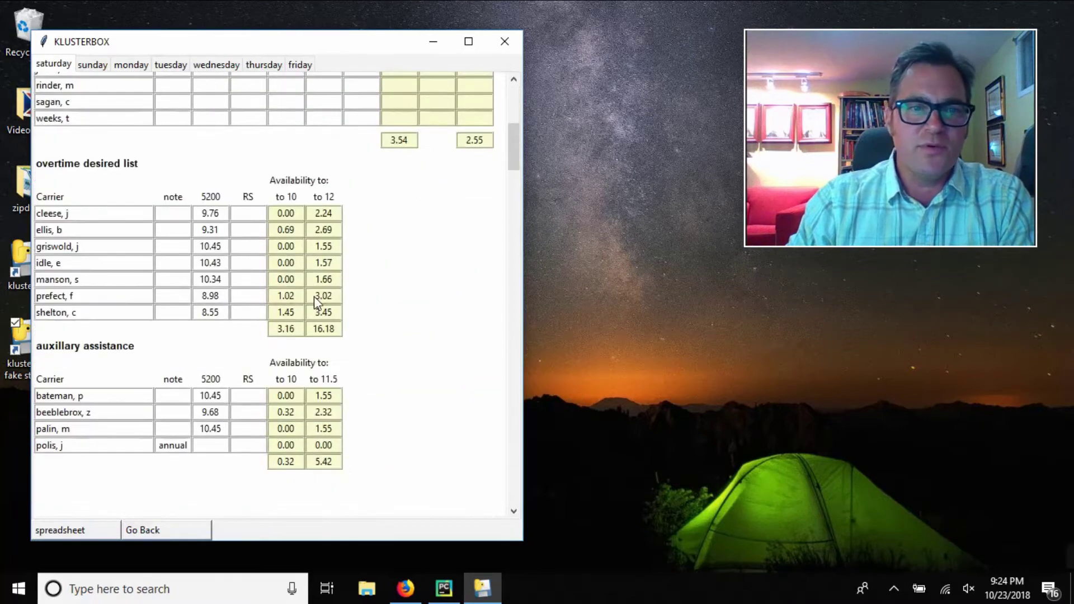
scroll(313, 313, up, 5)
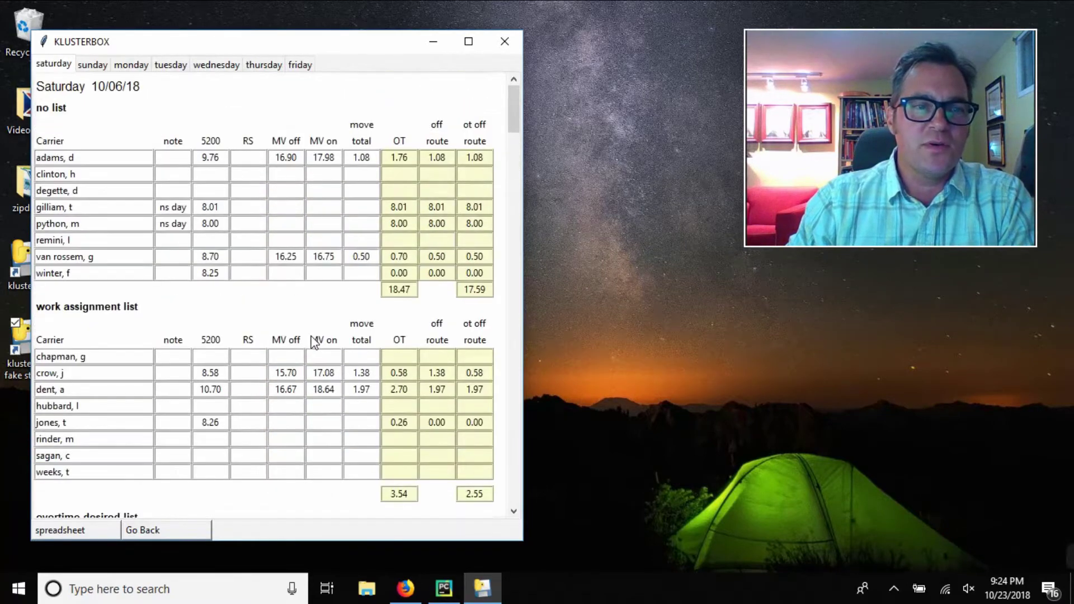
click(264, 65)
click(217, 66)
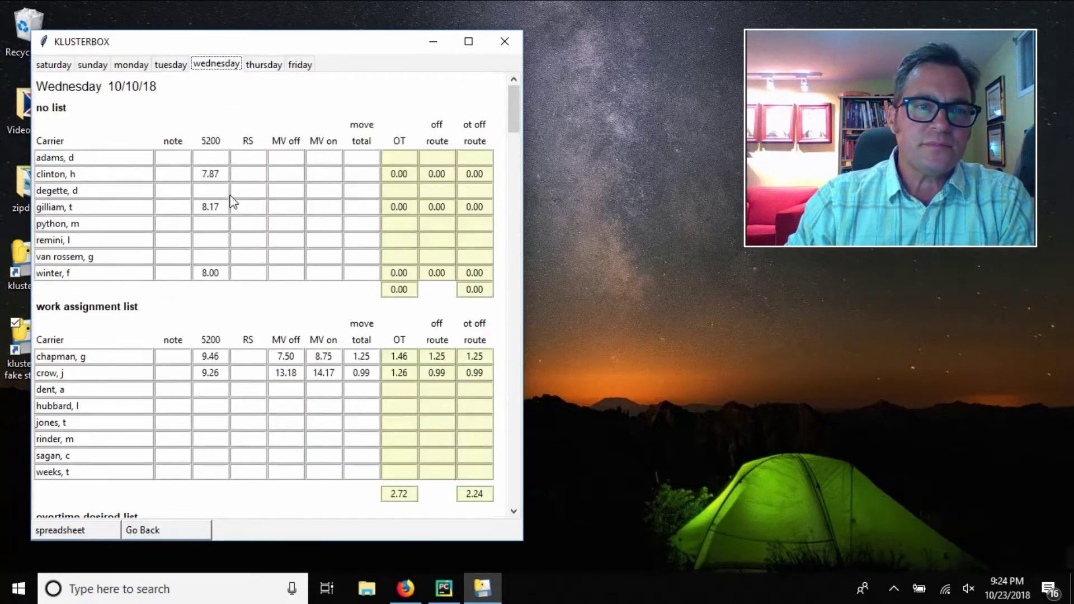
scroll(233, 209, down, 6)
scroll(237, 212, up, 6)
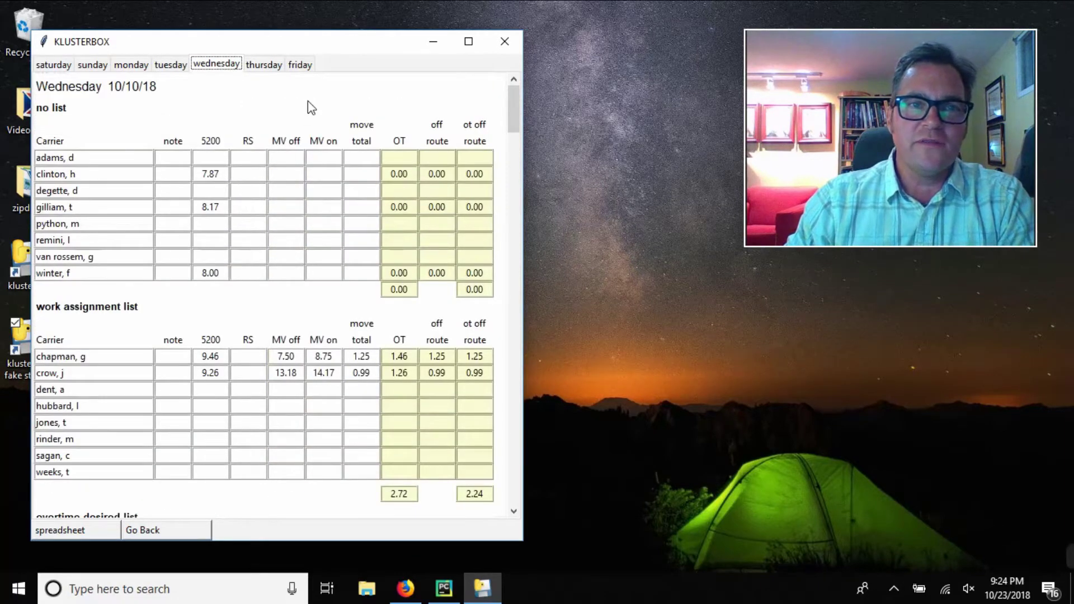
click(171, 528)
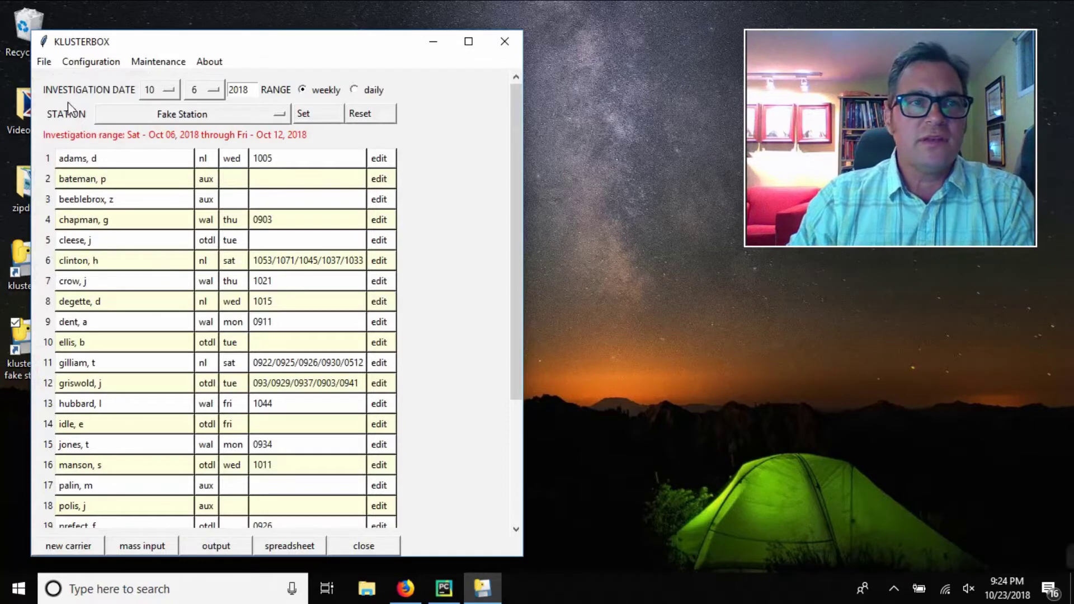
Generate the spreadsheet for the Oct 06 through Oct 12, 2018 investigation range and close the resulting workbook.
click(45, 63)
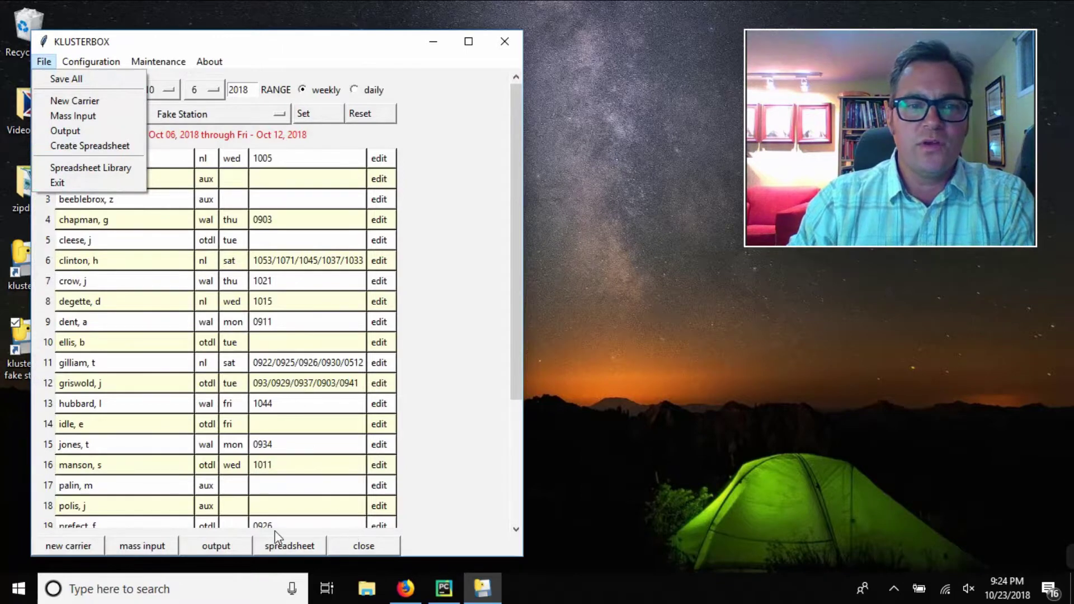
click(291, 546)
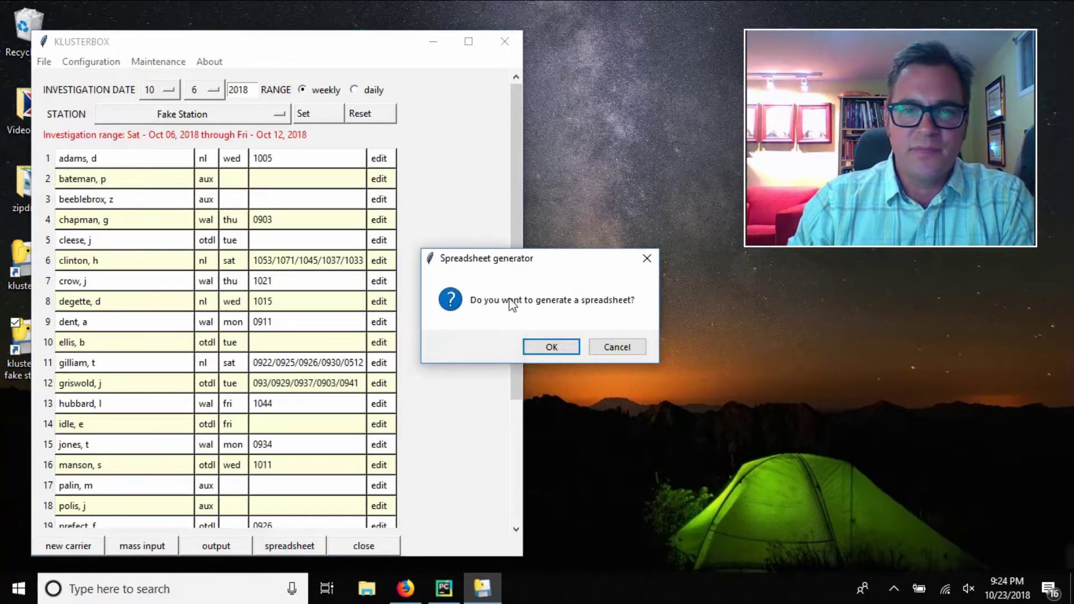
click(548, 347)
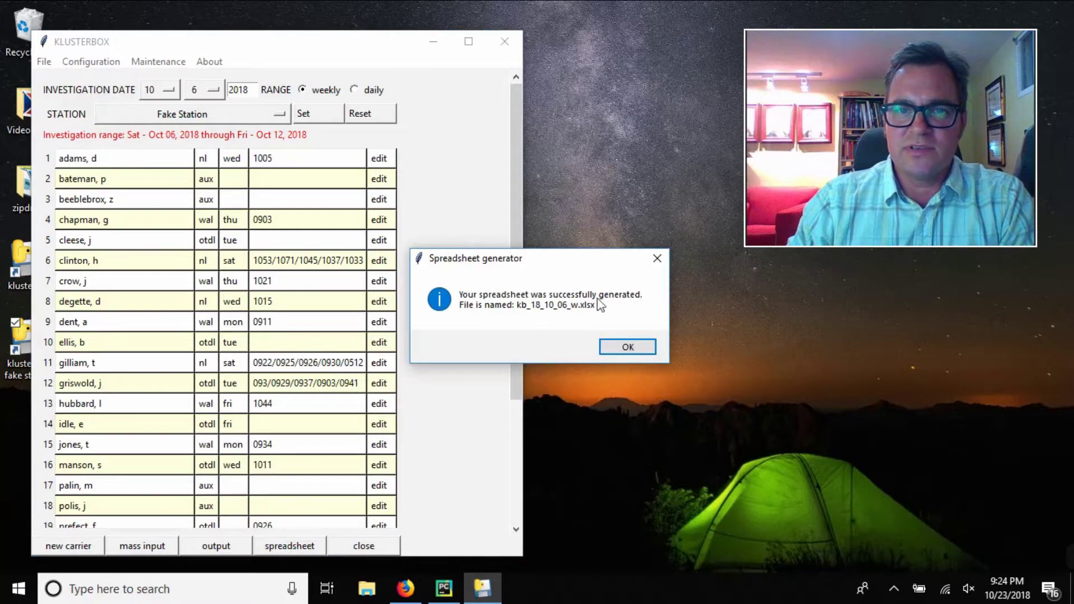
click(629, 348)
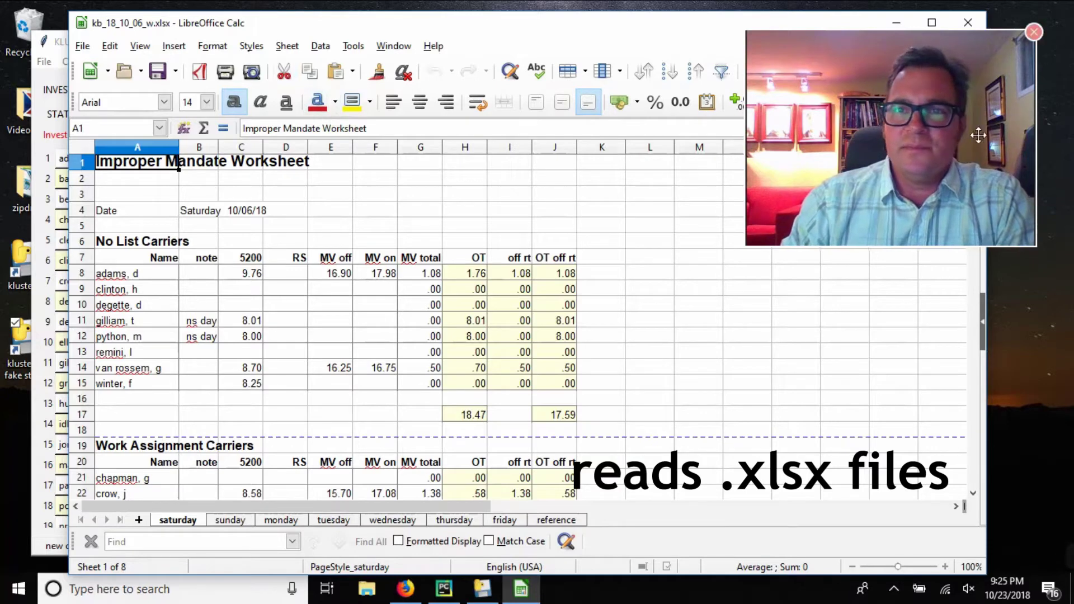
drag(645, 32, 641, 22)
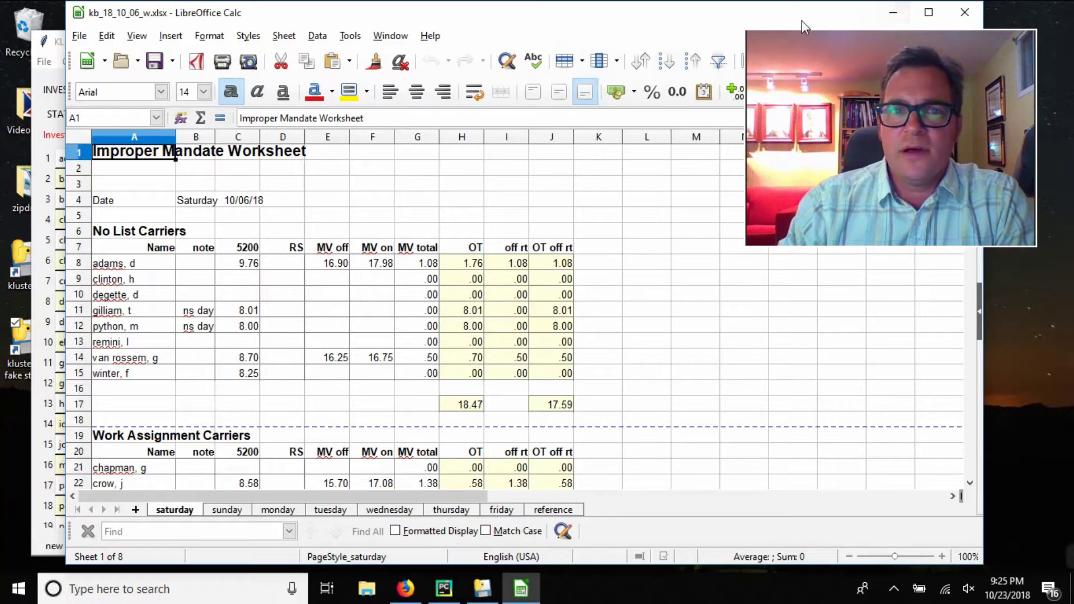
click(965, 12)
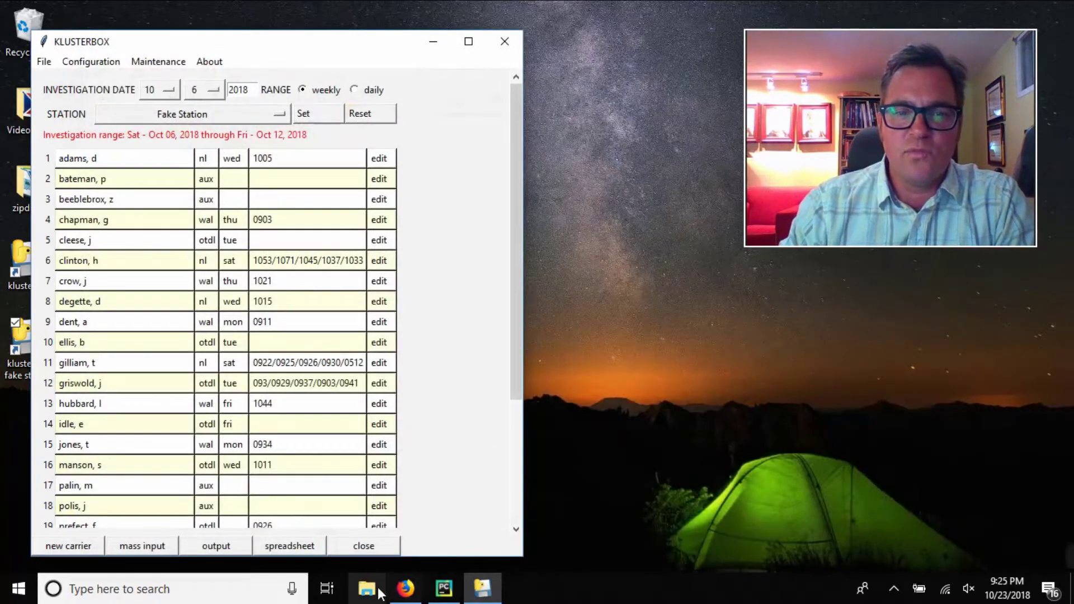
Switch to Firefox and open the Download LibreOffice page on libreoffice.org.
click(405, 592)
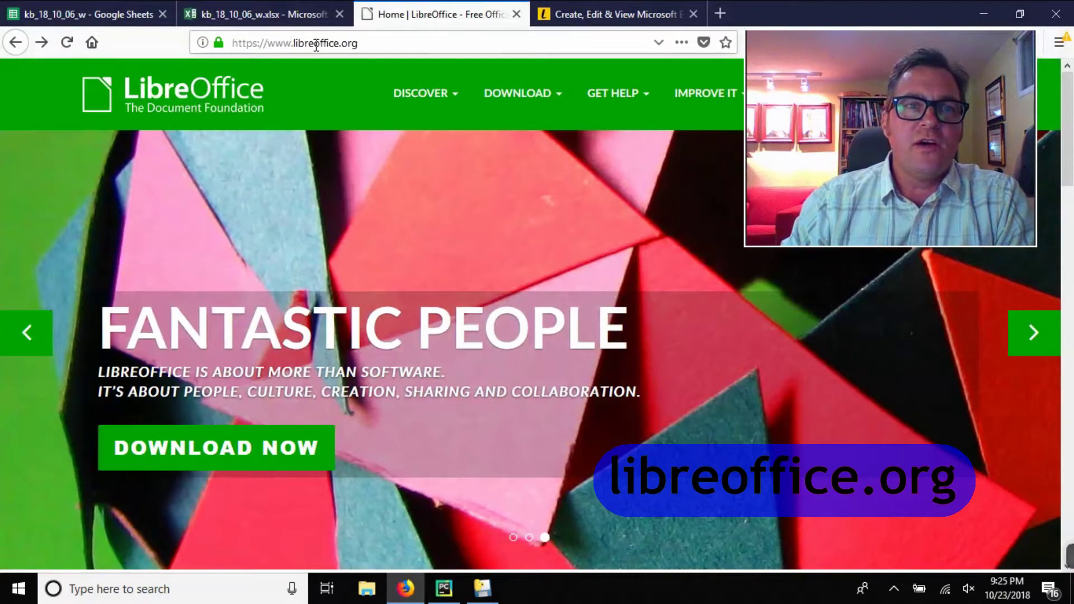
drag(363, 44, 293, 44)
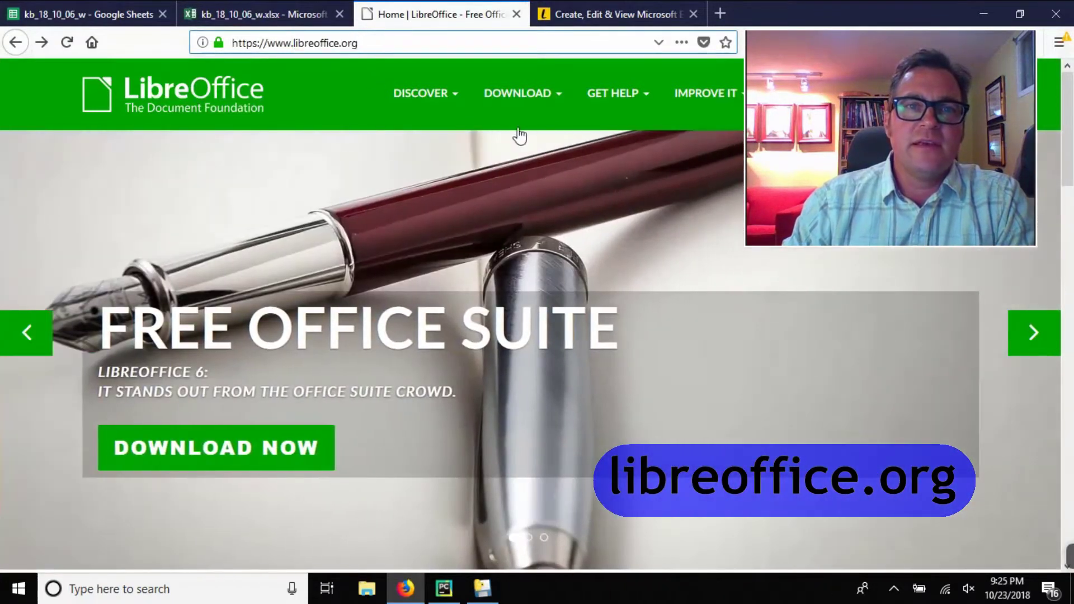
click(530, 101)
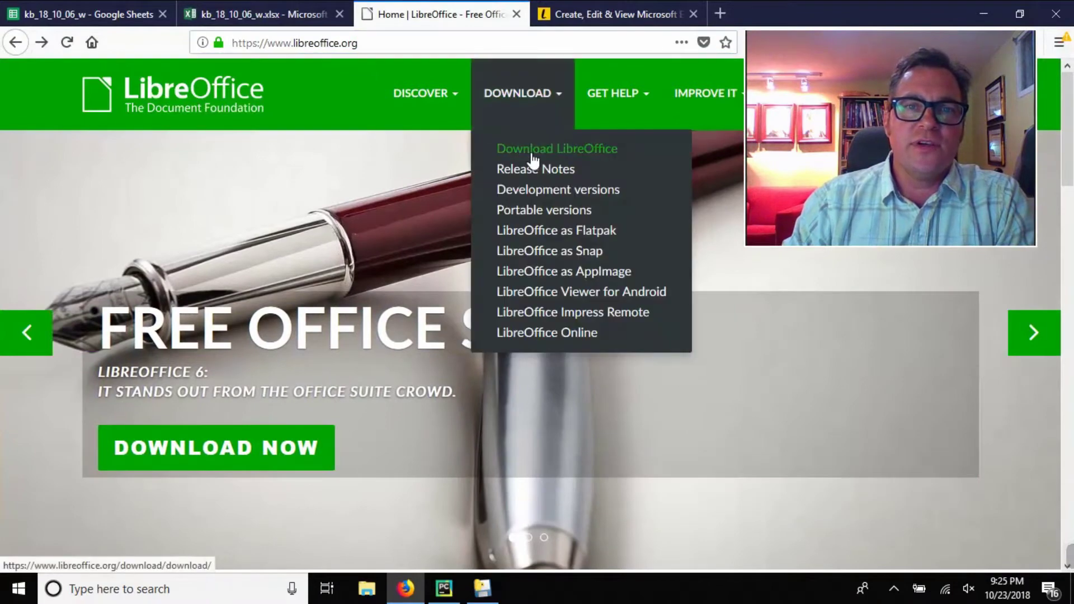
click(532, 152)
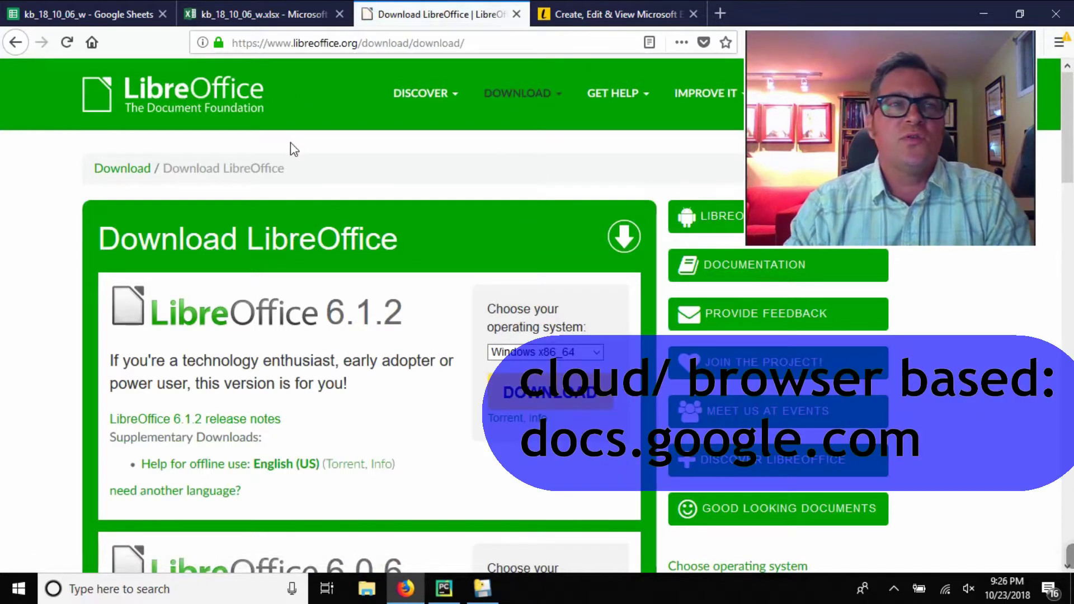
Examine the Saturday sheet of kb_18_10_06_w in Google Sheets, down to the Auxillary Assistance section.
click(77, 15)
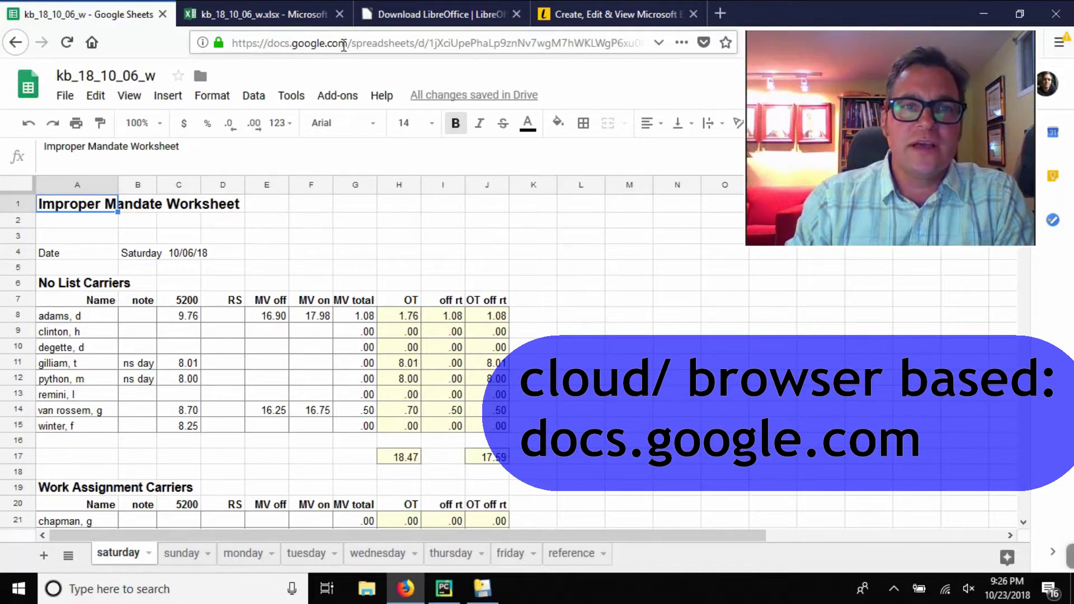
scroll(235, 263, down, 5)
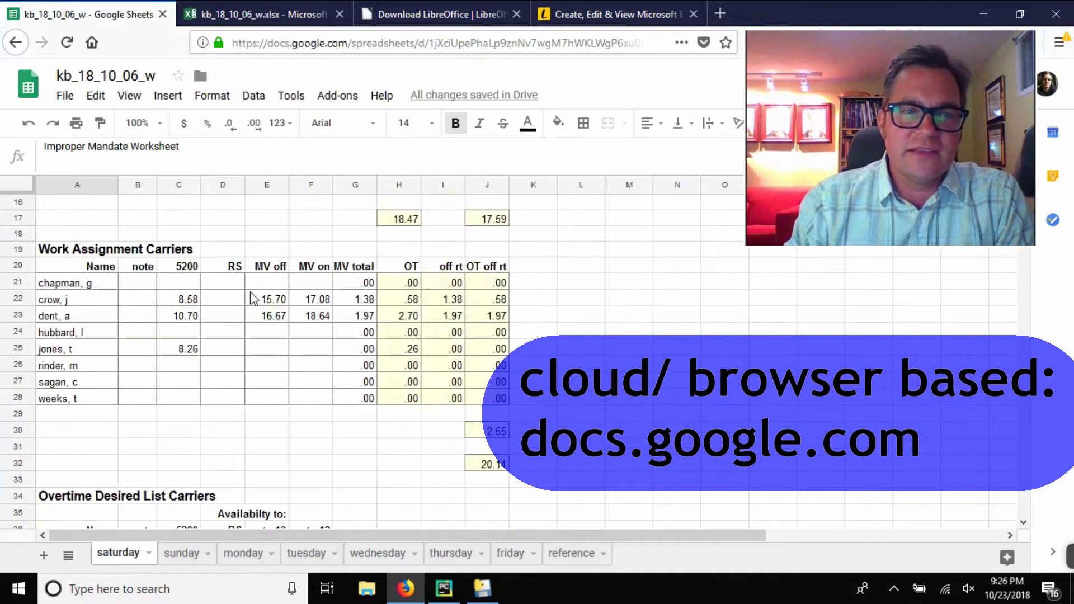
scroll(269, 308, up, 5)
scroll(286, 322, down, 10)
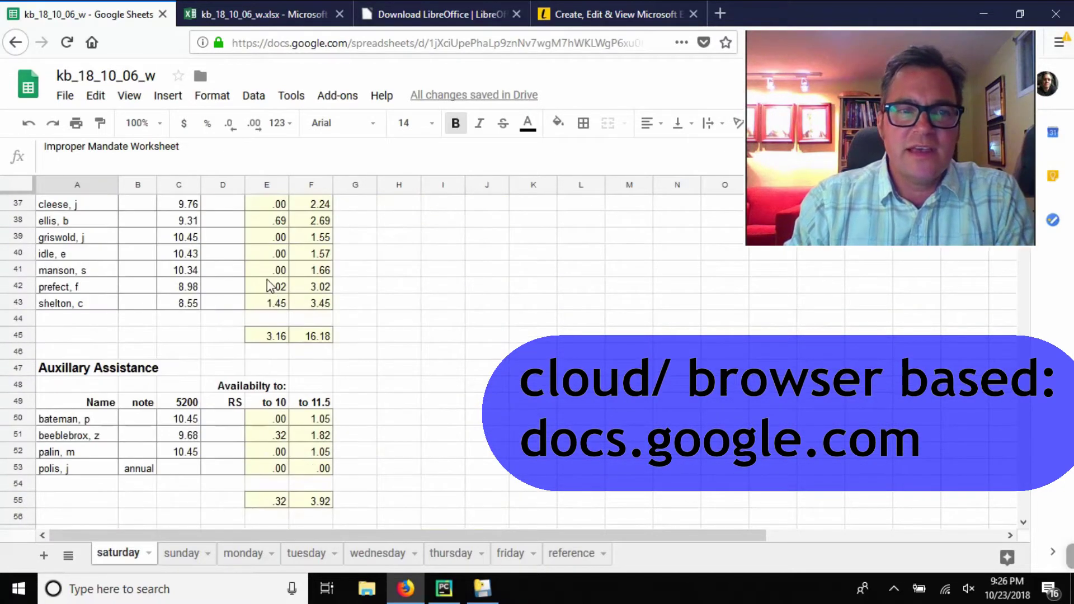
scroll(285, 313, up, 5)
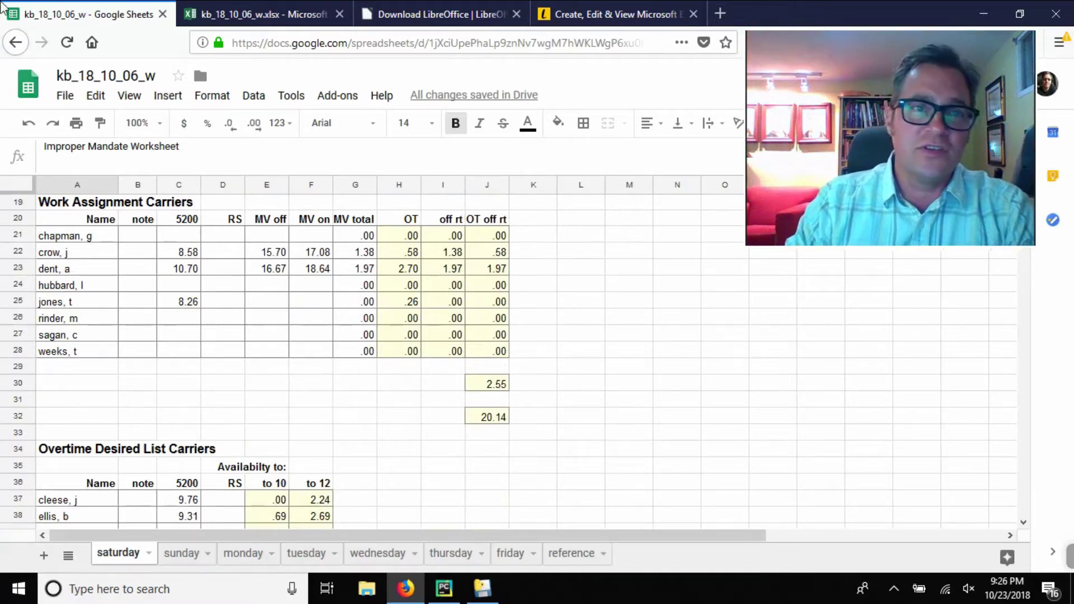
Examine the Saturday sheet of kb_18_10_06_w in Excel Online, down to the Auxillary Assistance section.
click(263, 13)
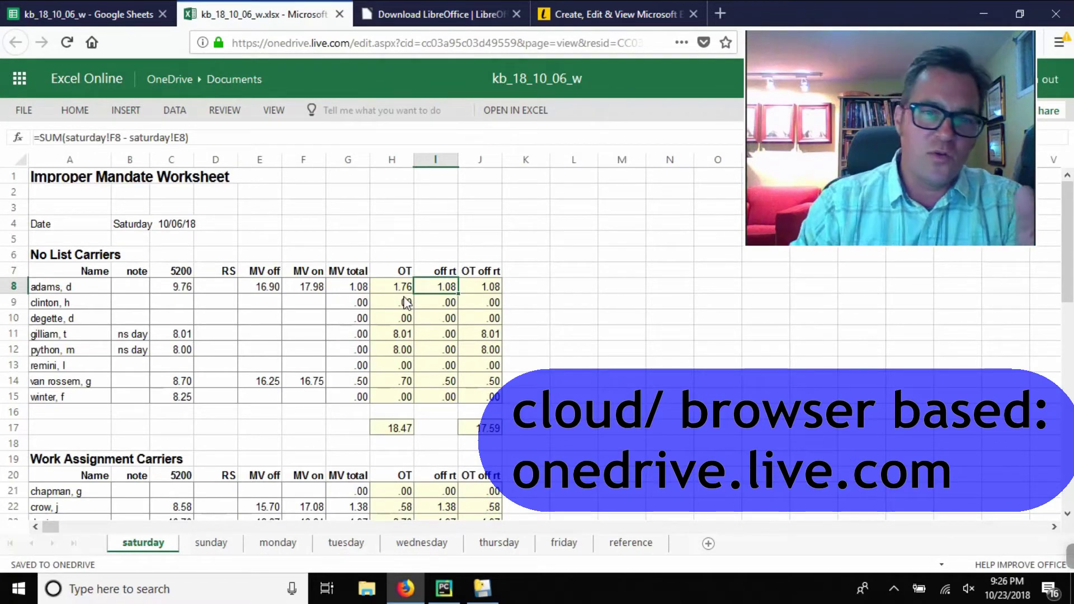
scroll(336, 375, down, 14)
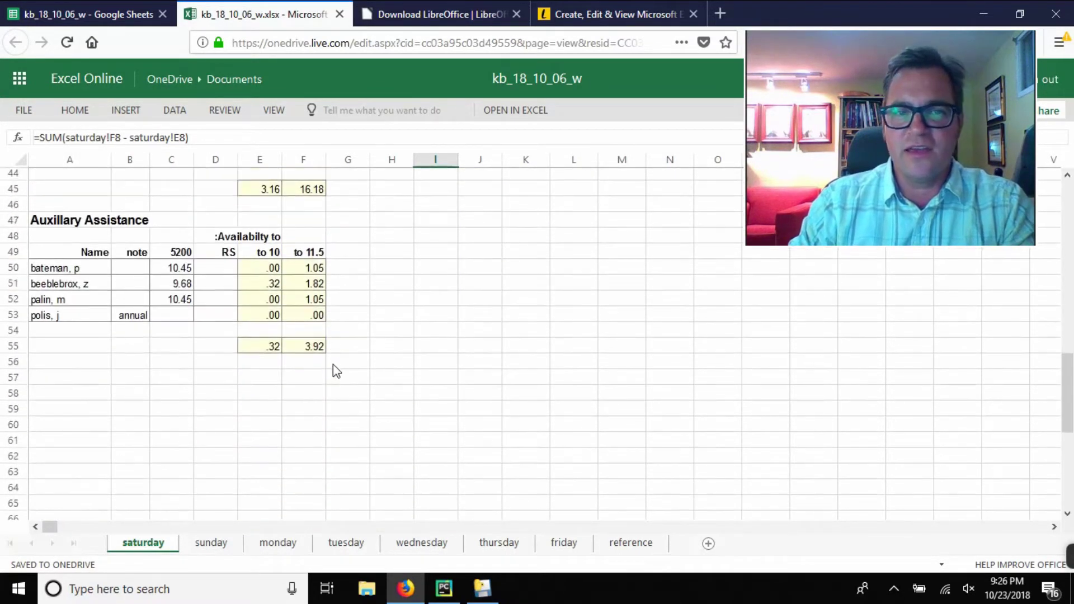
scroll(335, 366, up, 14)
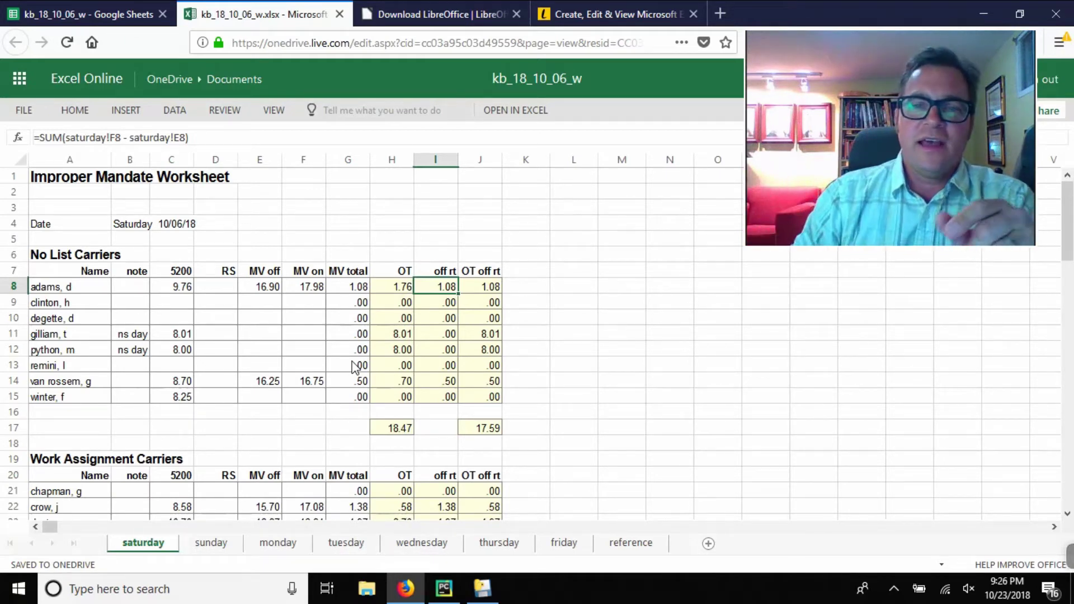
Return to the LibreOffice download page, and close Firefox along with all its open tabs.
click(459, 17)
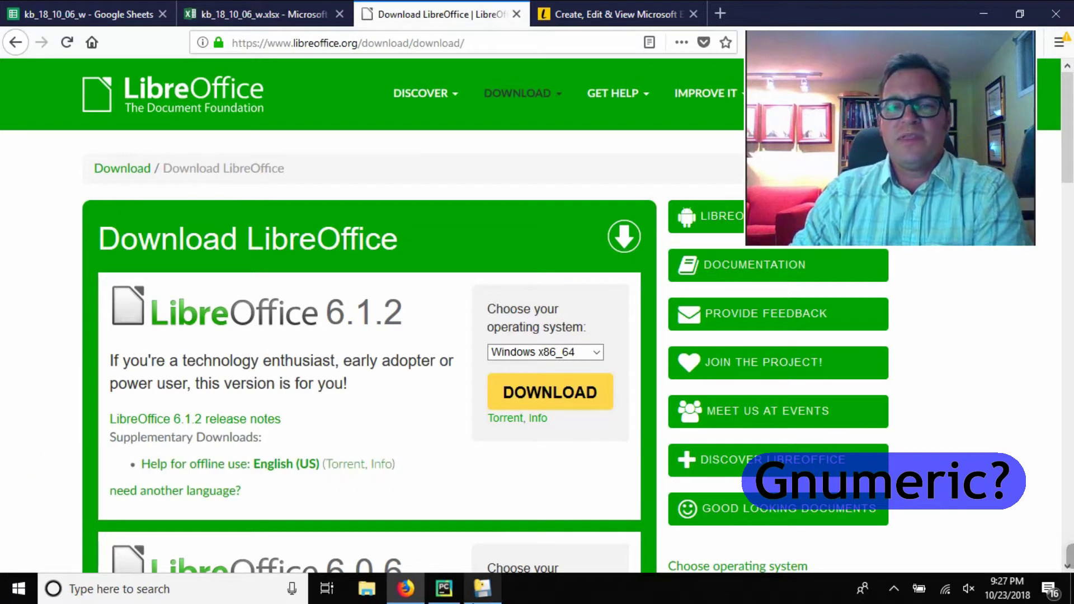
mouse_move(481, 594)
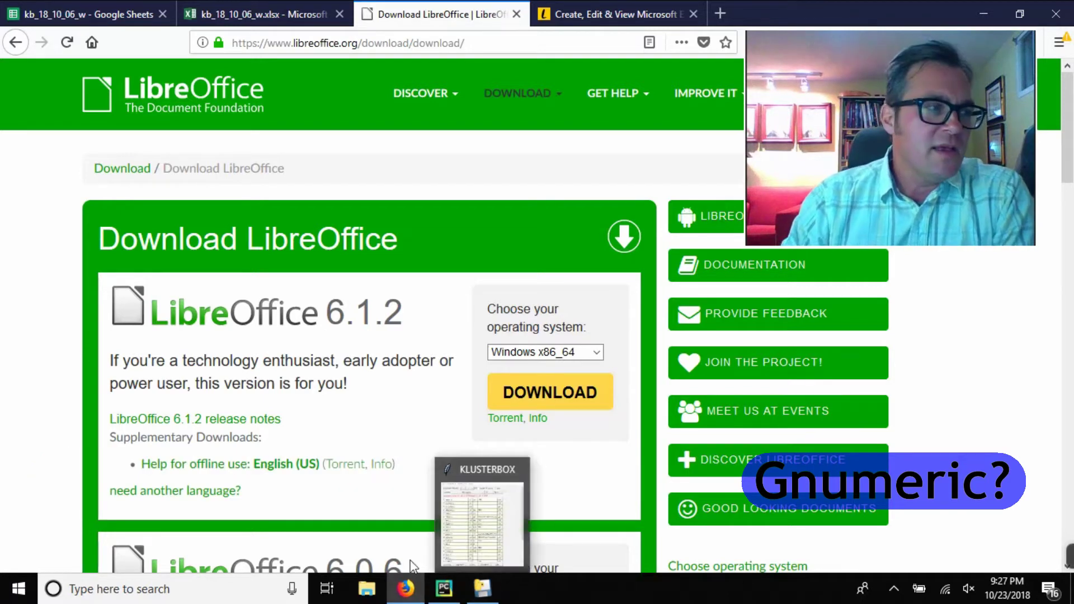
click(1055, 13)
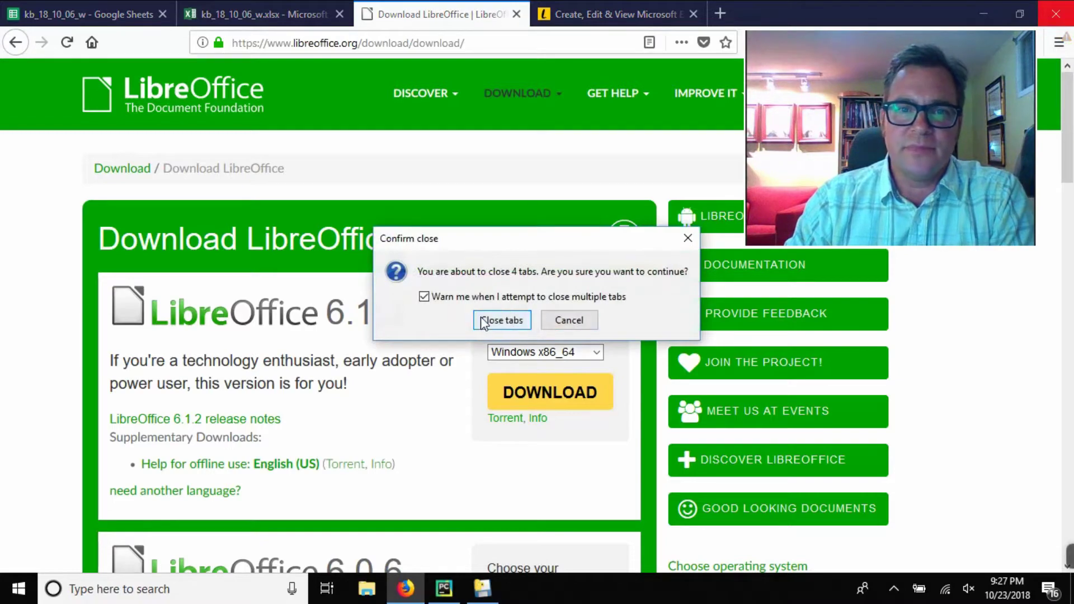
click(484, 321)
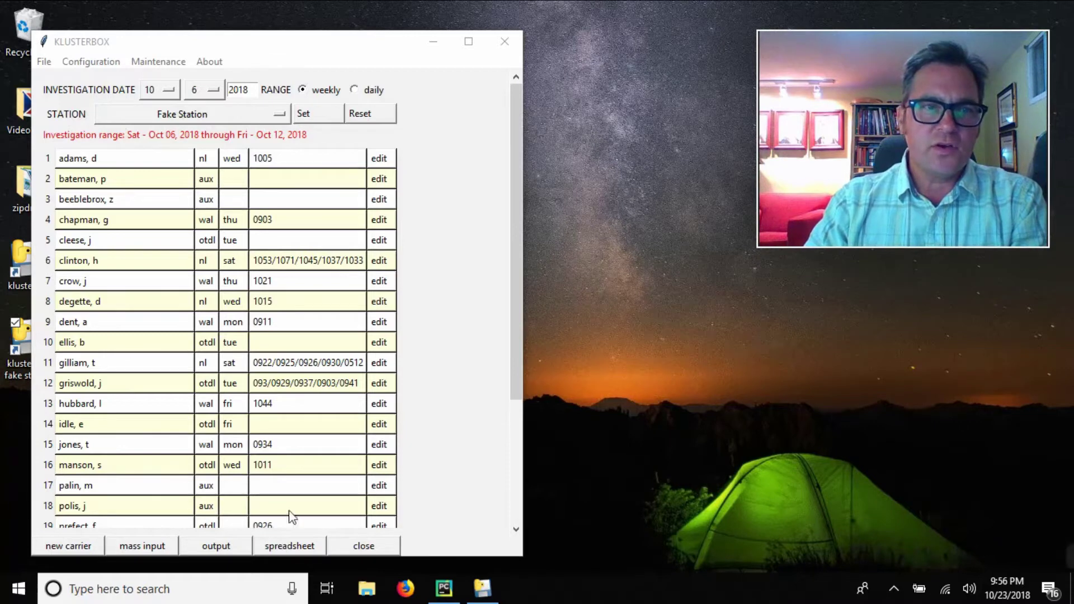
Generate the weekly spreadsheet kb_18_10_06_w.xlsx again from Klusterbox and open it in LibreOffice Calc.
click(48, 65)
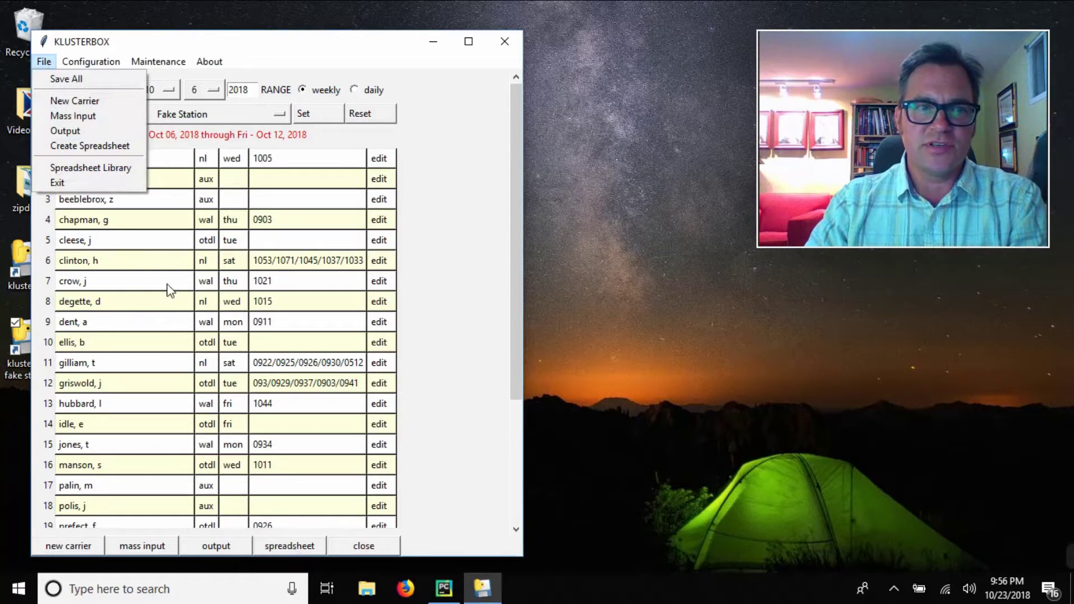
click(89, 145)
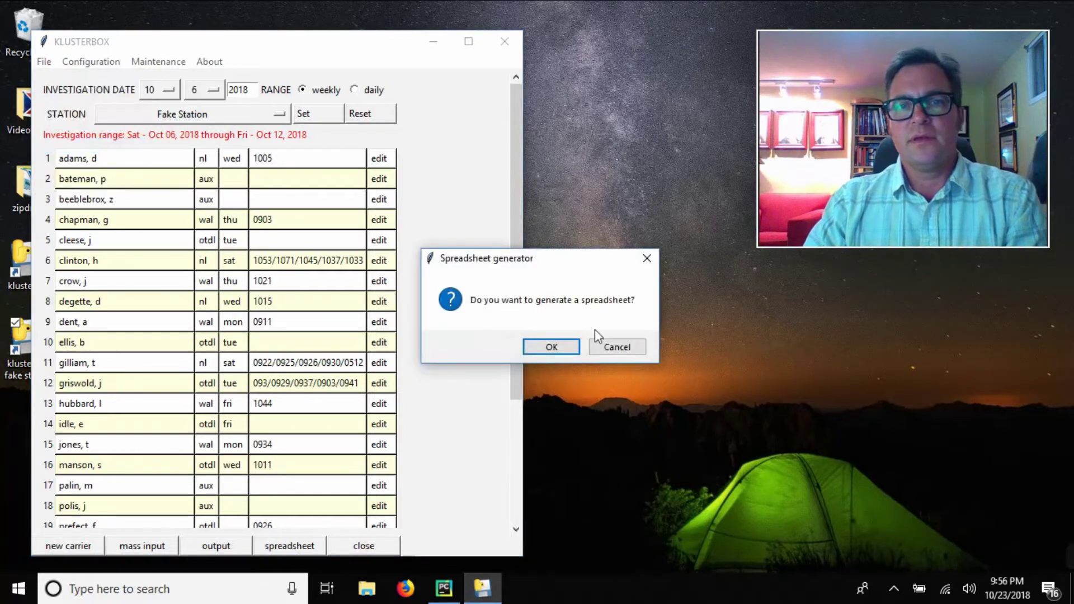
click(556, 348)
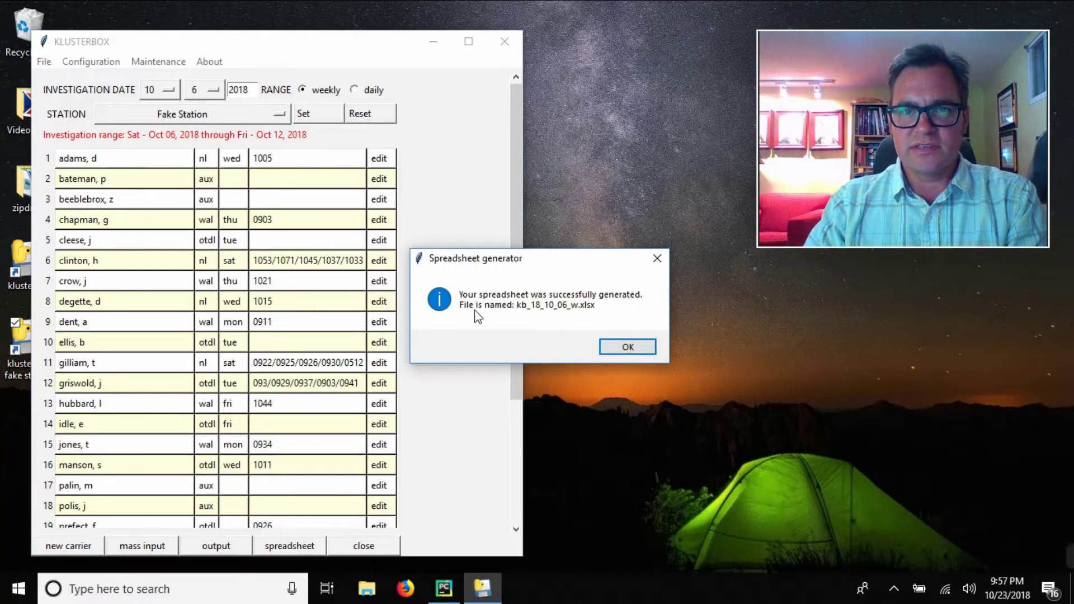
click(625, 346)
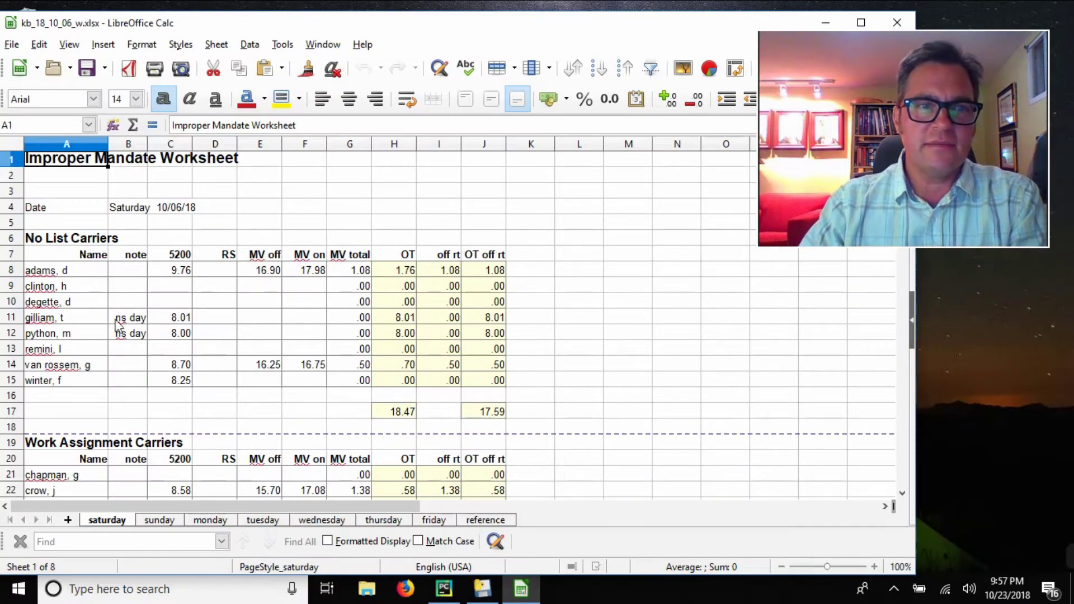
Examine the Saturday sheet of kb_18_10_06_w.xlsx in LibreOffice Calc, section by section from No List Carriers down to Auxillary Assistance.
scroll(300, 207, down, 13)
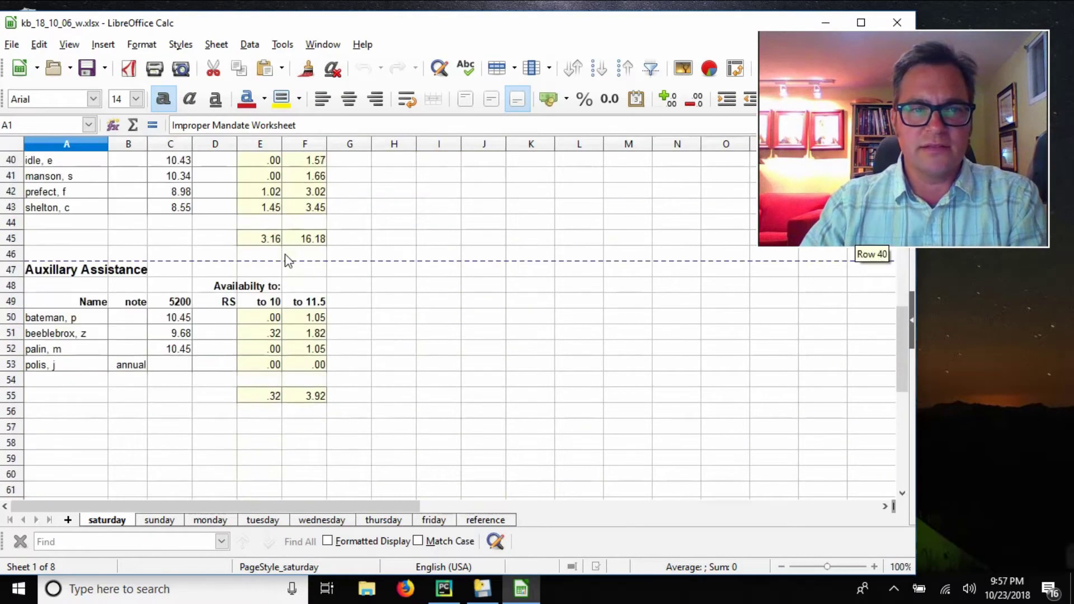
scroll(287, 259, down, 2)
scroll(276, 297, up, 15)
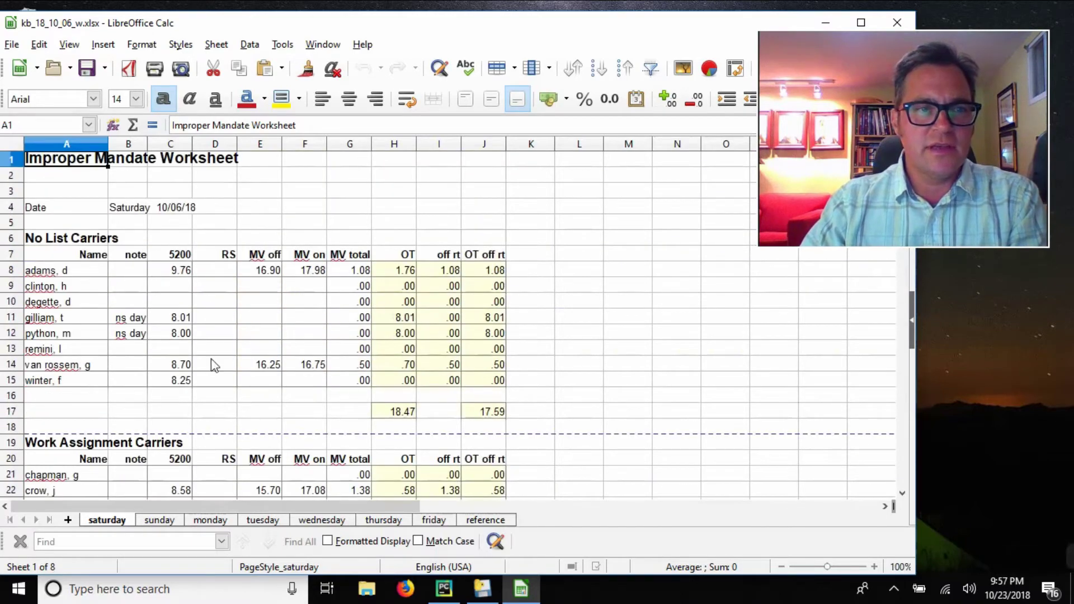
scroll(43, 277, down, 1)
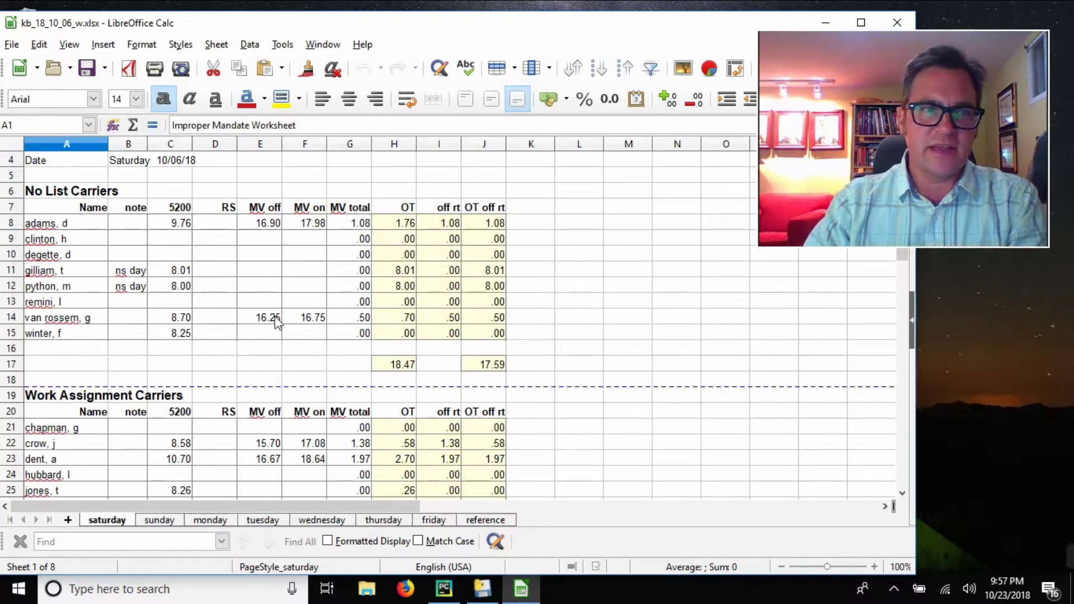
scroll(104, 224, up, 1)
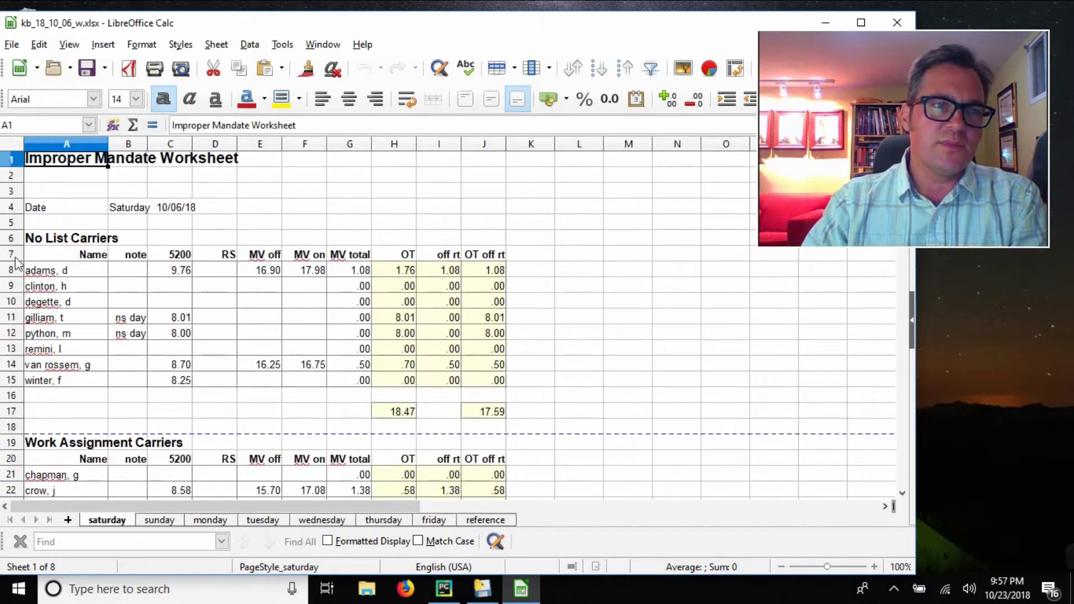
scroll(96, 404, down, 2)
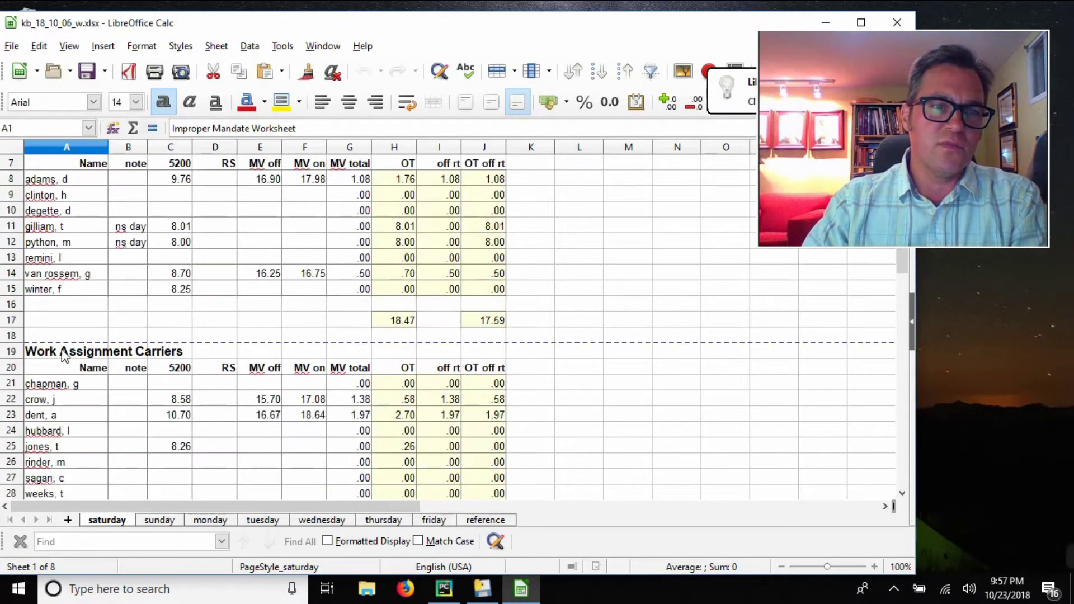
scroll(141, 397, down, 4)
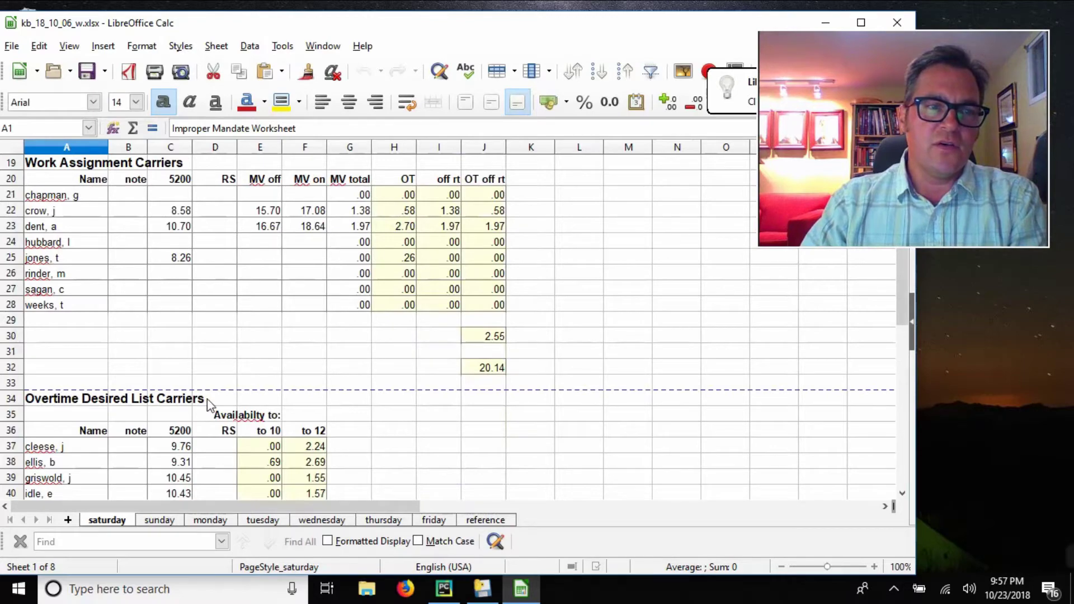
scroll(96, 407, down, 5)
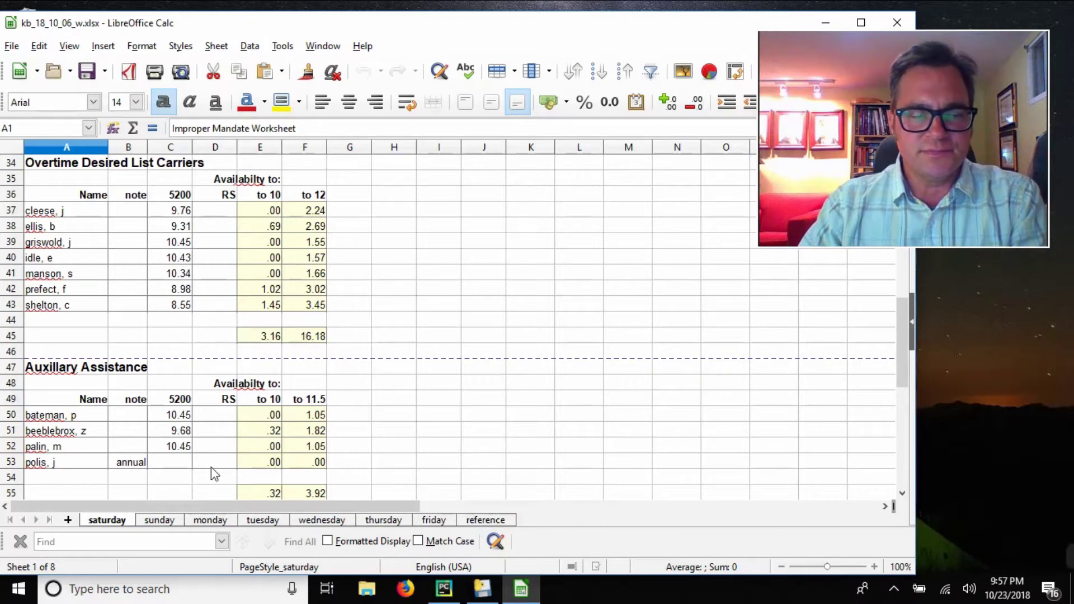
scroll(212, 467, down, 1)
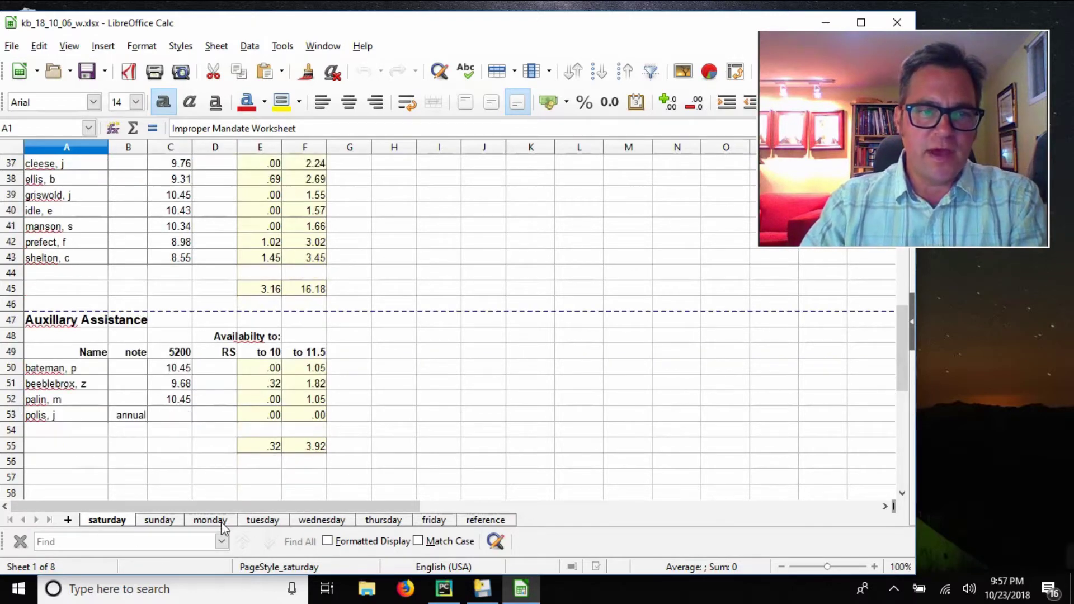
Glance at the Sunday, Monday and Tuesday sheets and return to the Saturday sheet.
click(168, 522)
click(193, 522)
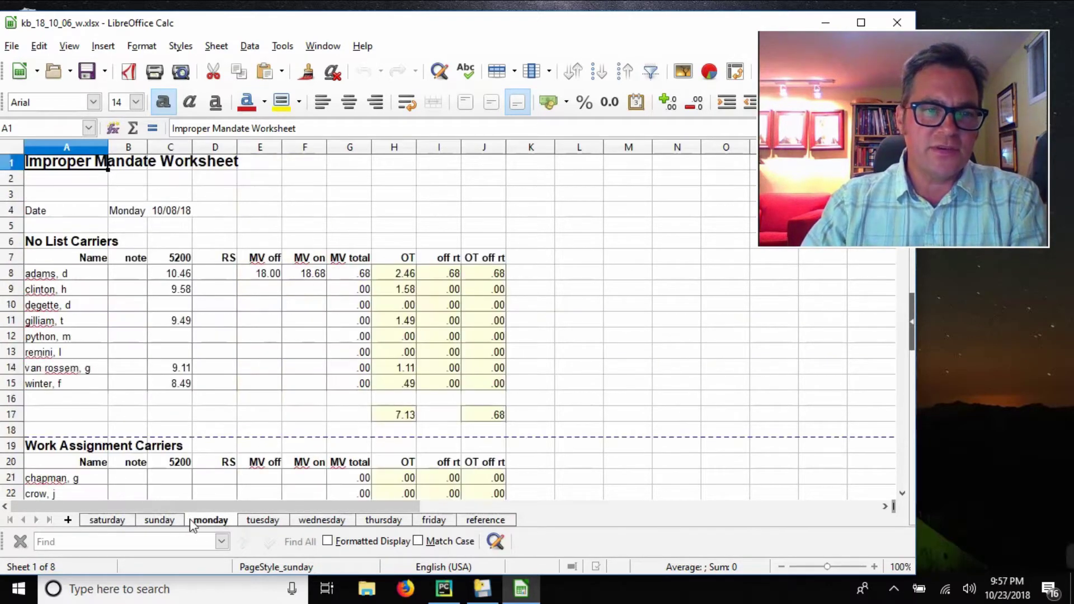
click(266, 521)
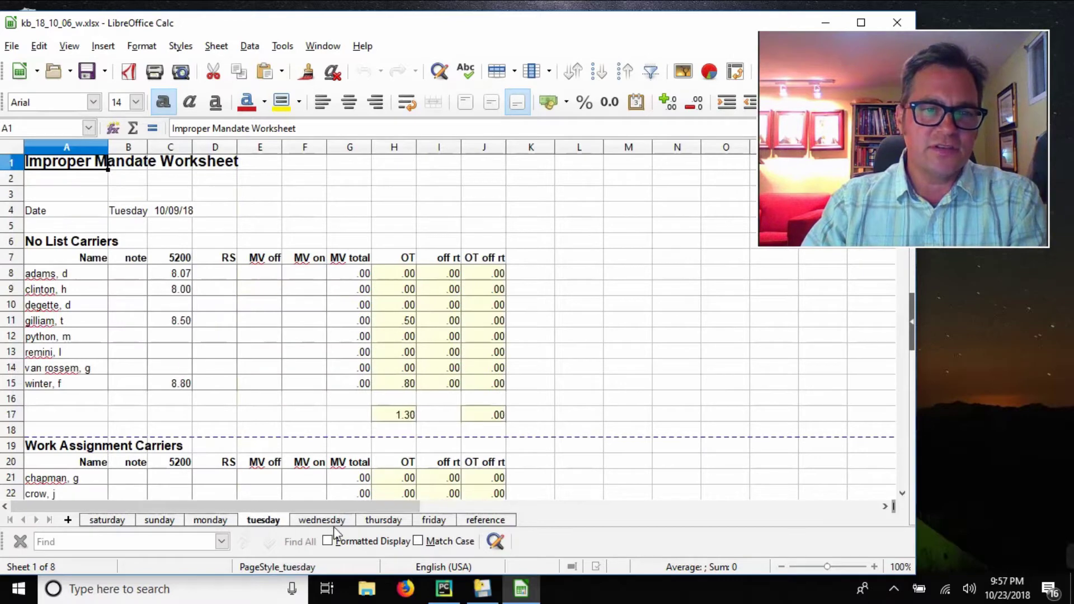
click(123, 524)
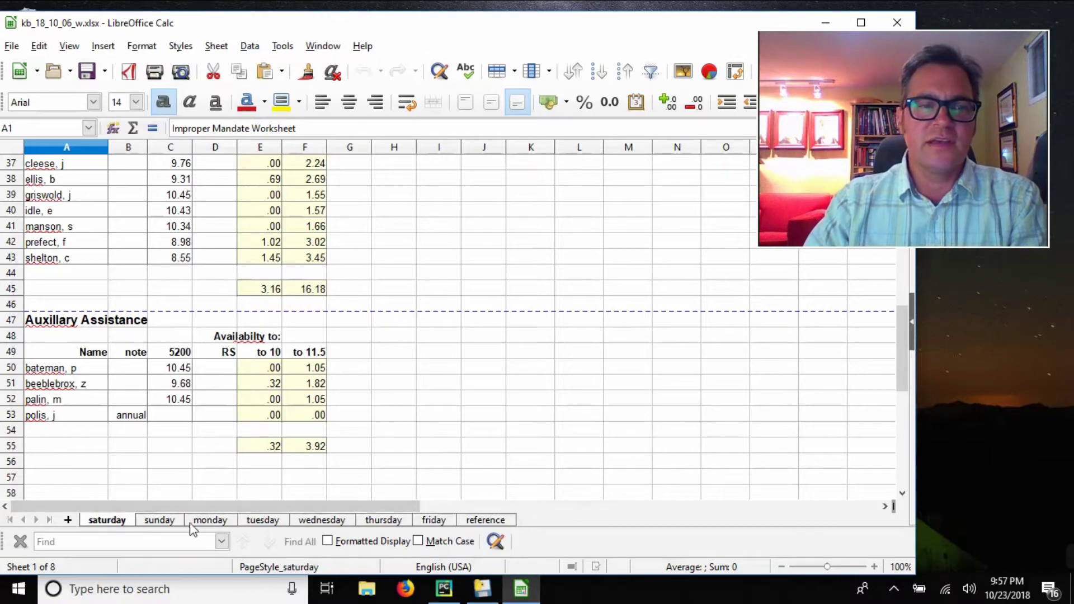
Examine the Sunday sheet down to the Overtime Desired List Carriers and Auxillary Assistance sections.
click(167, 523)
scroll(234, 365, down, 5)
scroll(234, 365, down, 6)
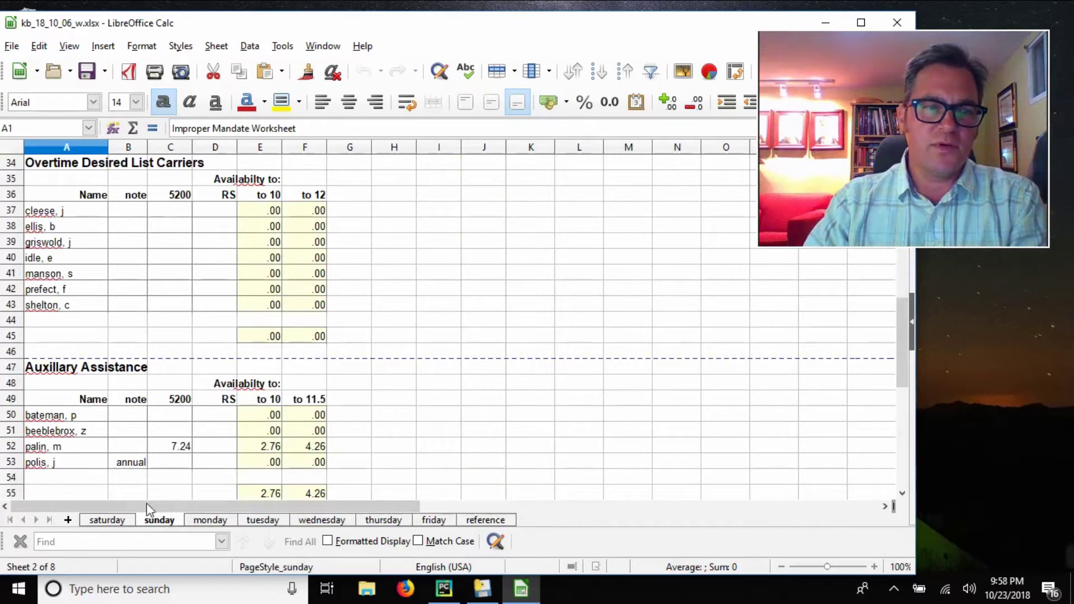
Look through the Monday to Friday sheets and read the Tolerances and Code Guide on the reference sheet.
click(216, 523)
click(268, 523)
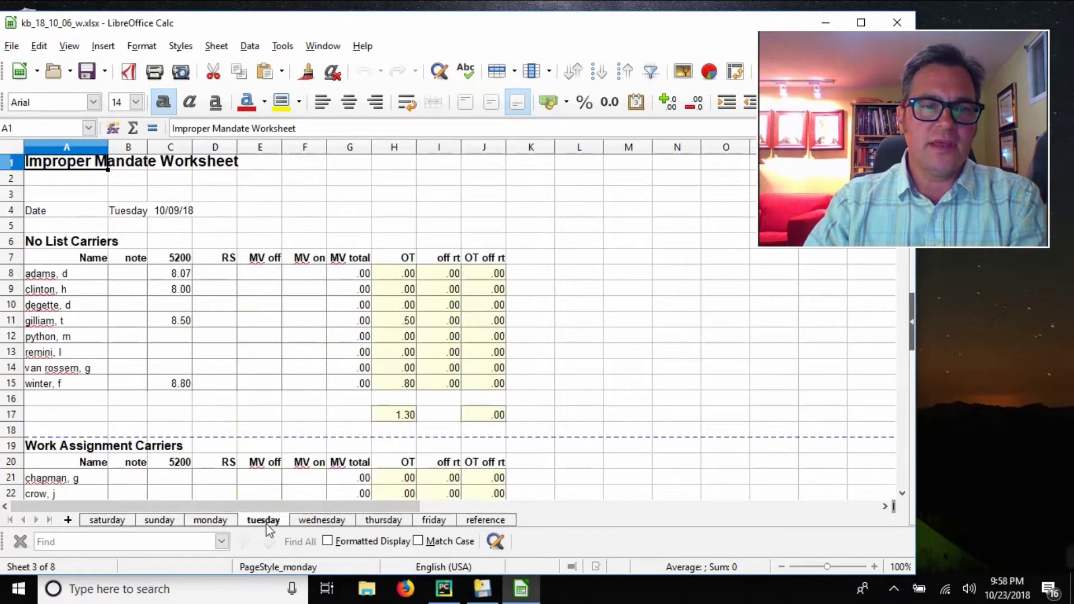
click(308, 524)
click(400, 524)
click(421, 523)
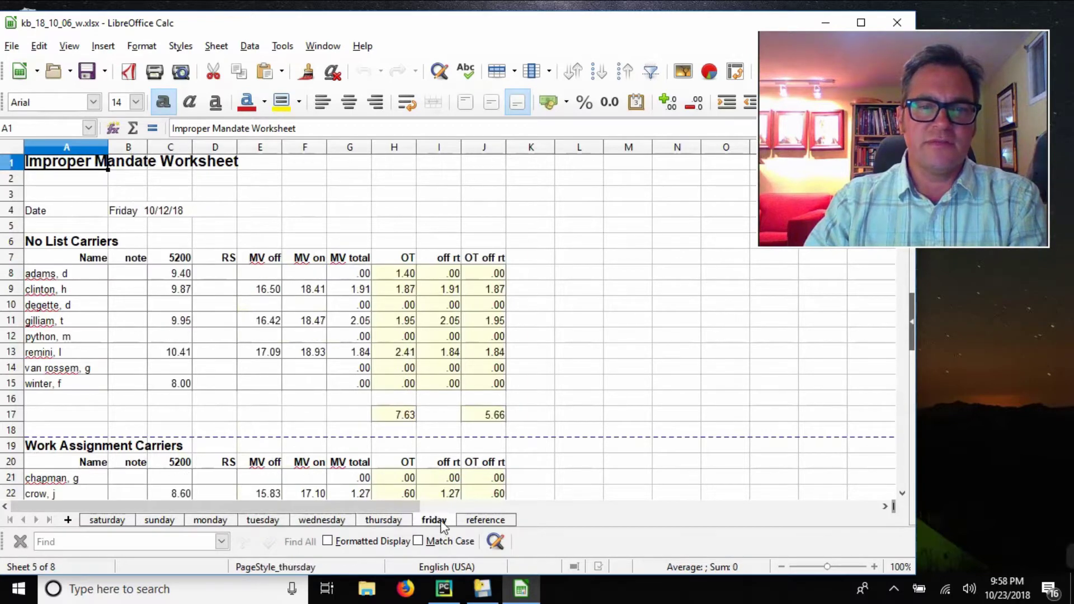
click(492, 522)
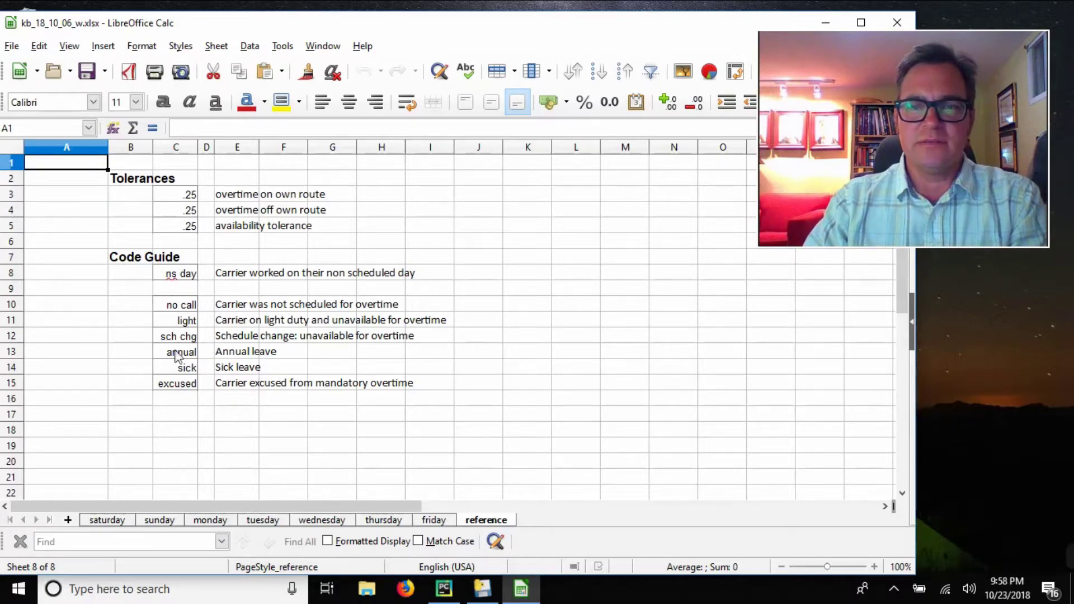
View the carrier notes on the Saturday and Monday sheets and look up their codes in the reference sheet's Code Guide.
click(124, 522)
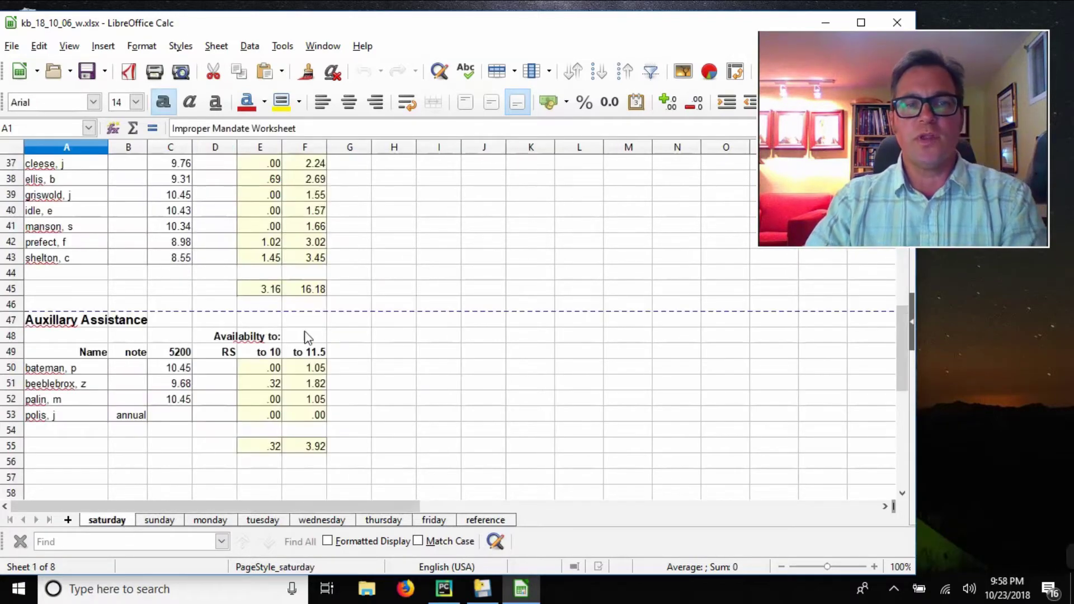
scroll(306, 338, up, 12)
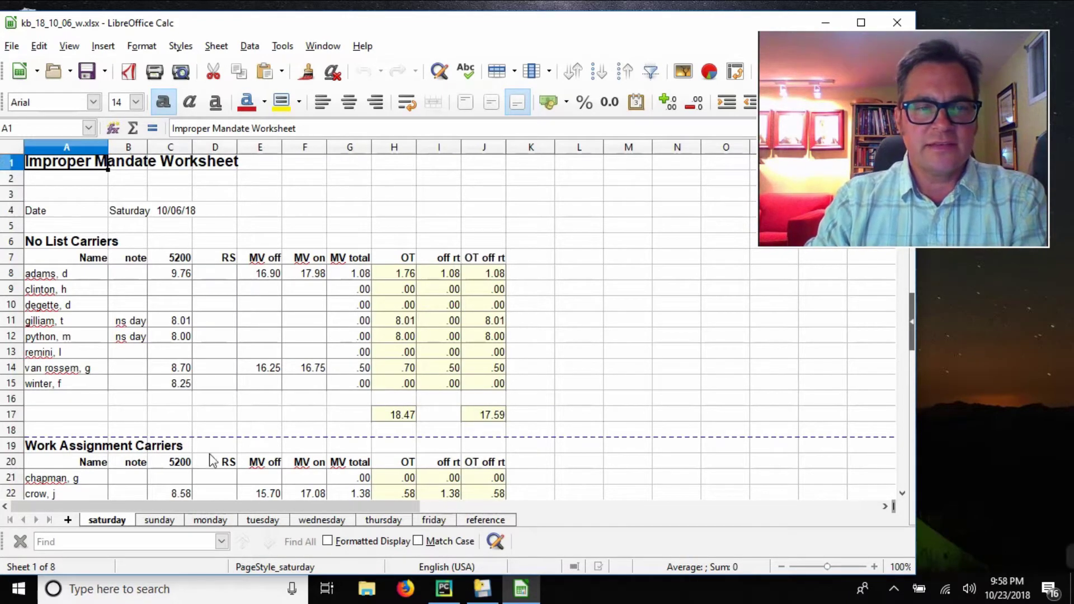
click(217, 521)
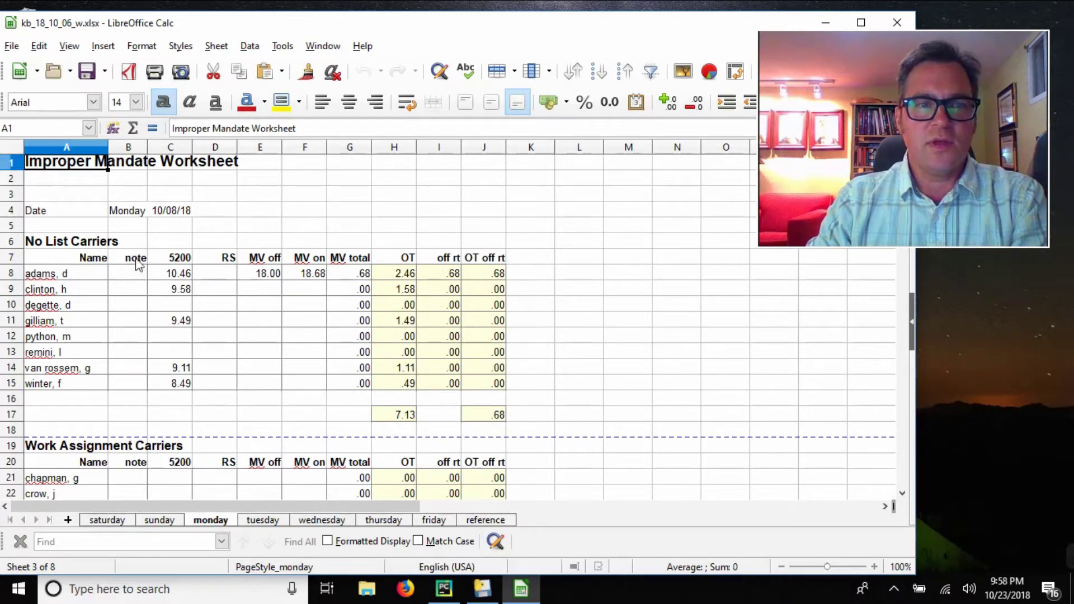
click(483, 519)
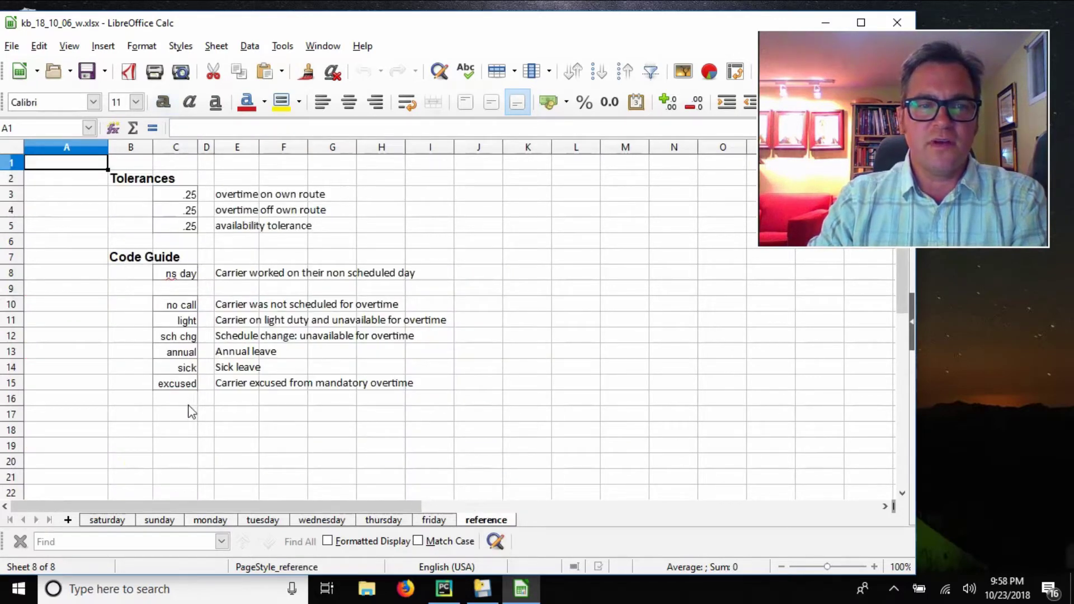
Examine the overtime and availability columns of every section on the Saturday sheet and open the Tuesday sheet.
click(114, 523)
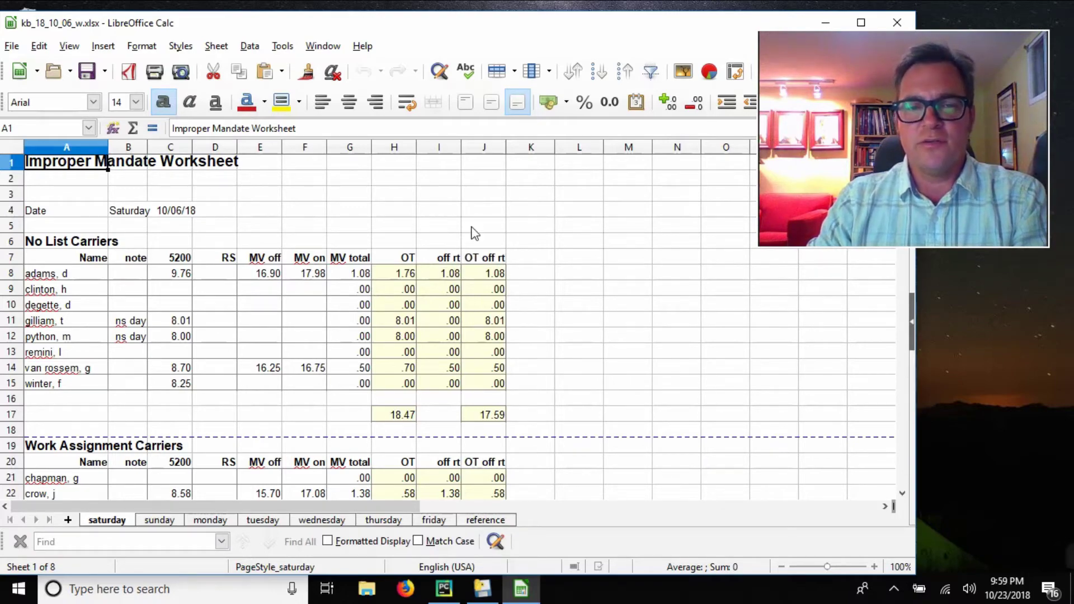
scroll(374, 257, down, 5)
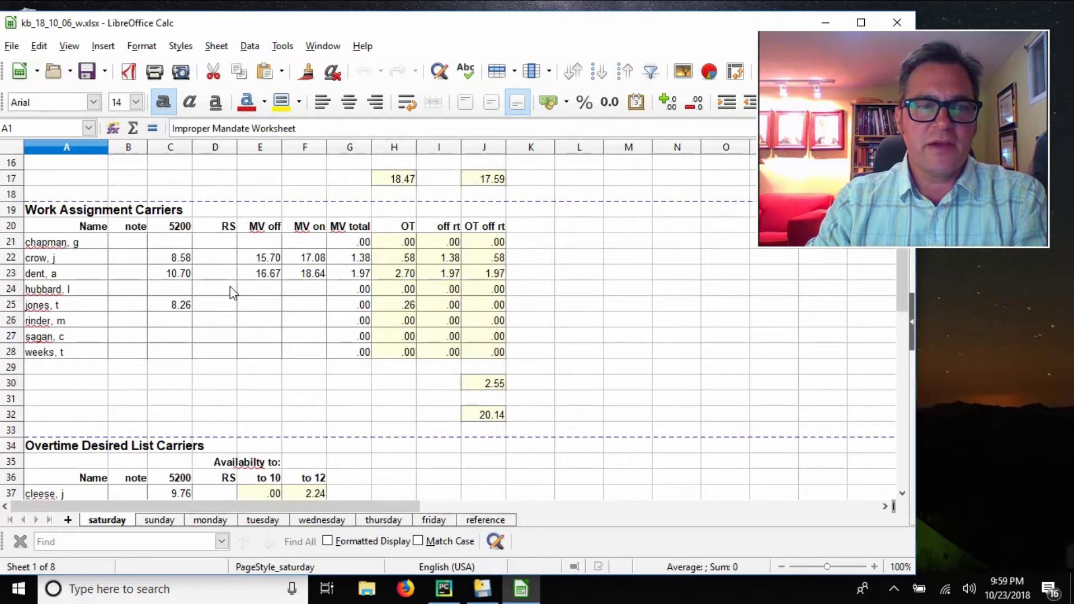
scroll(230, 288, down, 2)
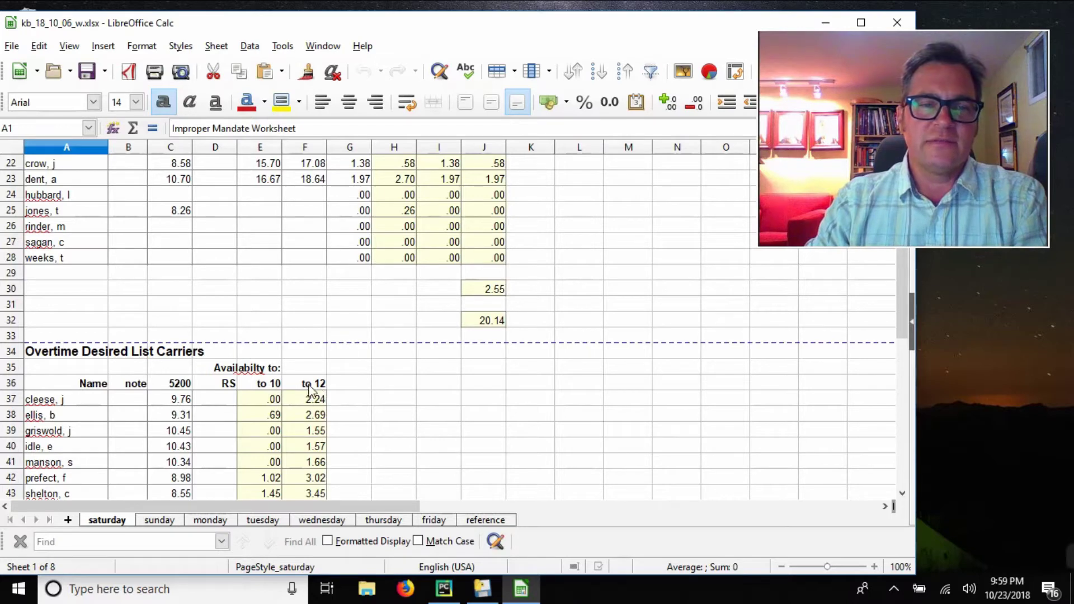
scroll(376, 370, down, 3)
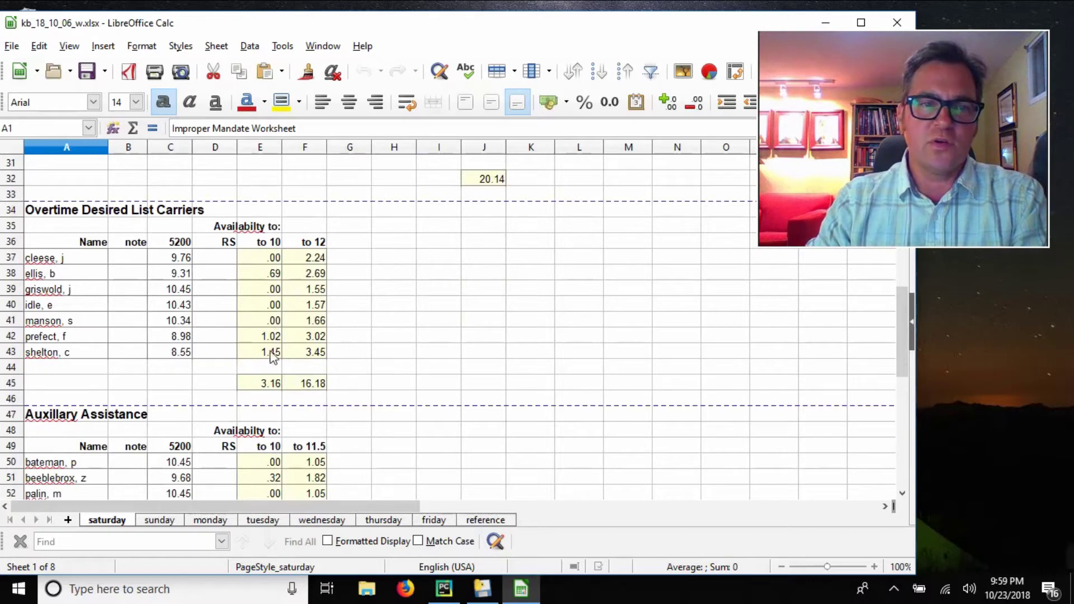
scroll(261, 376, down, 4)
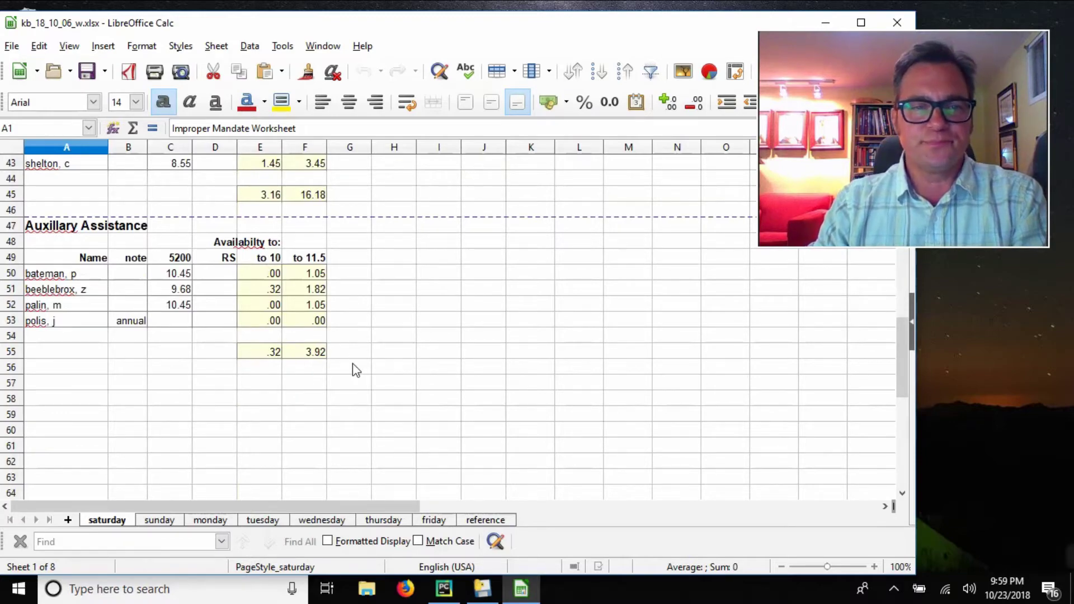
scroll(456, 358, up, 14)
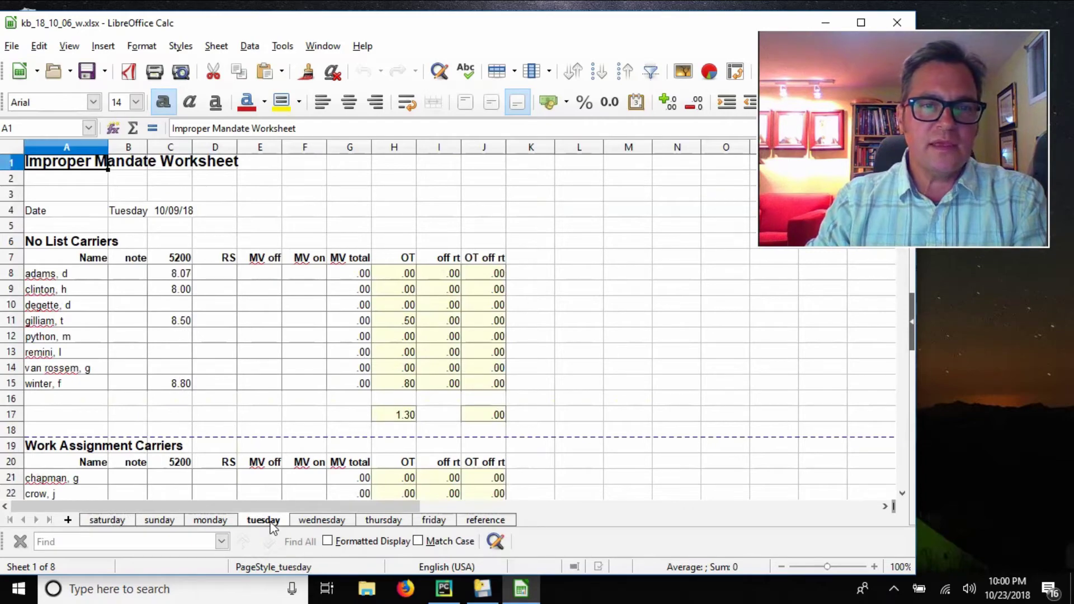
Inspect the MV off, MV on and MV total cells in rows 25 and 26 of Tuesday's Work Assignment Carriers.
scroll(317, 350, down, 5)
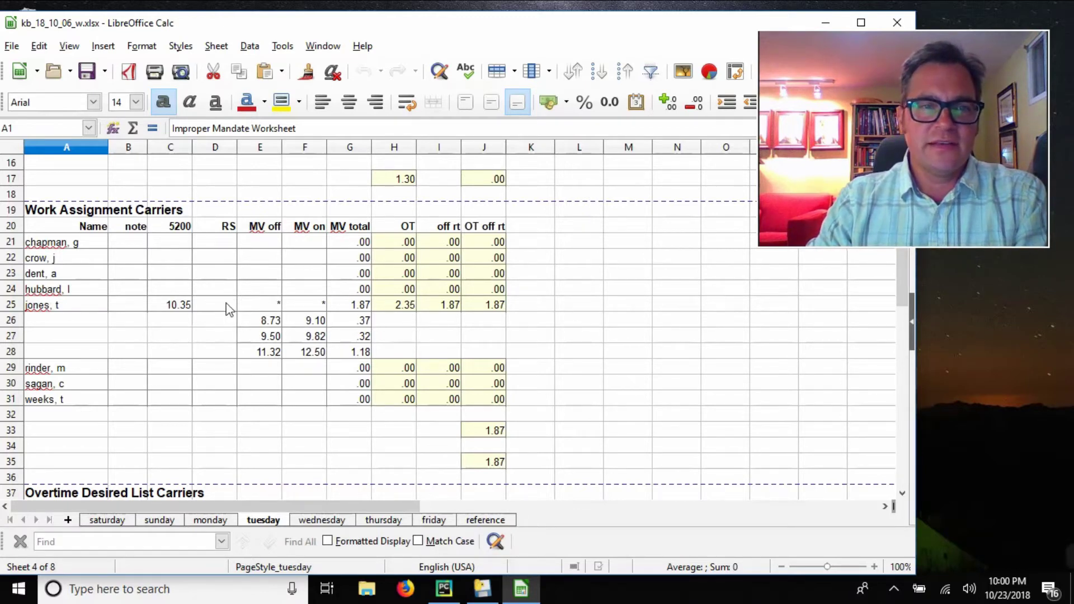
click(266, 321)
click(308, 320)
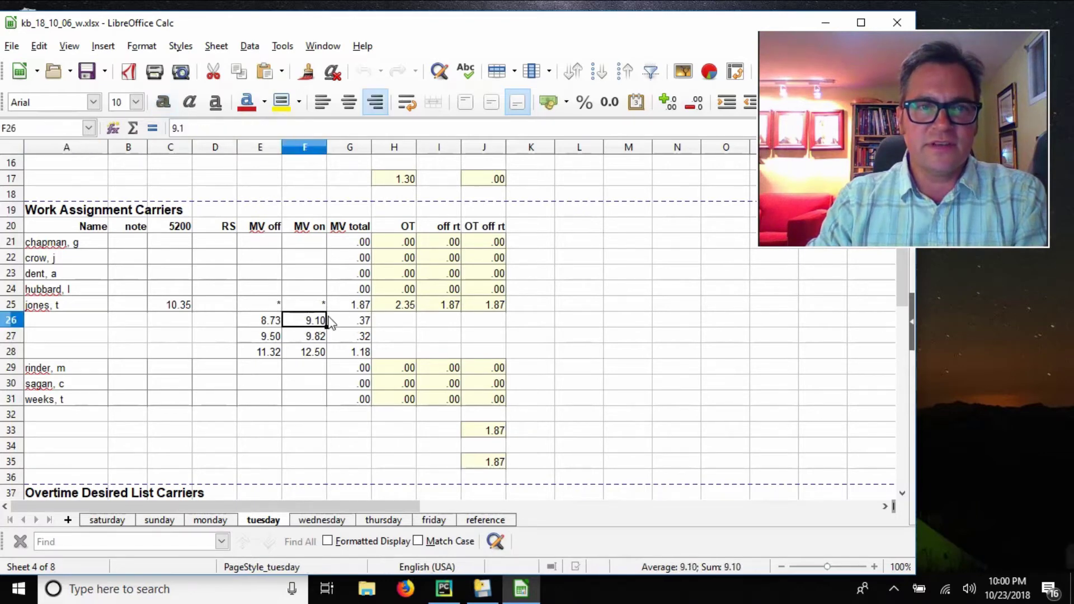
click(358, 320)
click(369, 309)
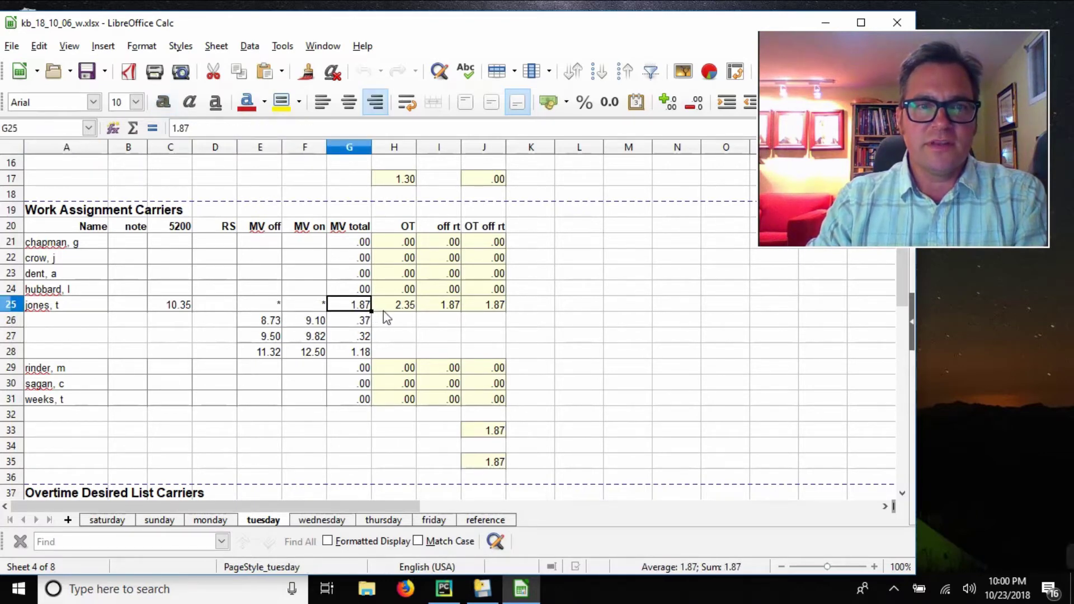
Inspect the OT, off rt and OT off rt cells in Tuesday's row 25, and return to its MV total cell.
click(396, 307)
click(446, 307)
click(491, 305)
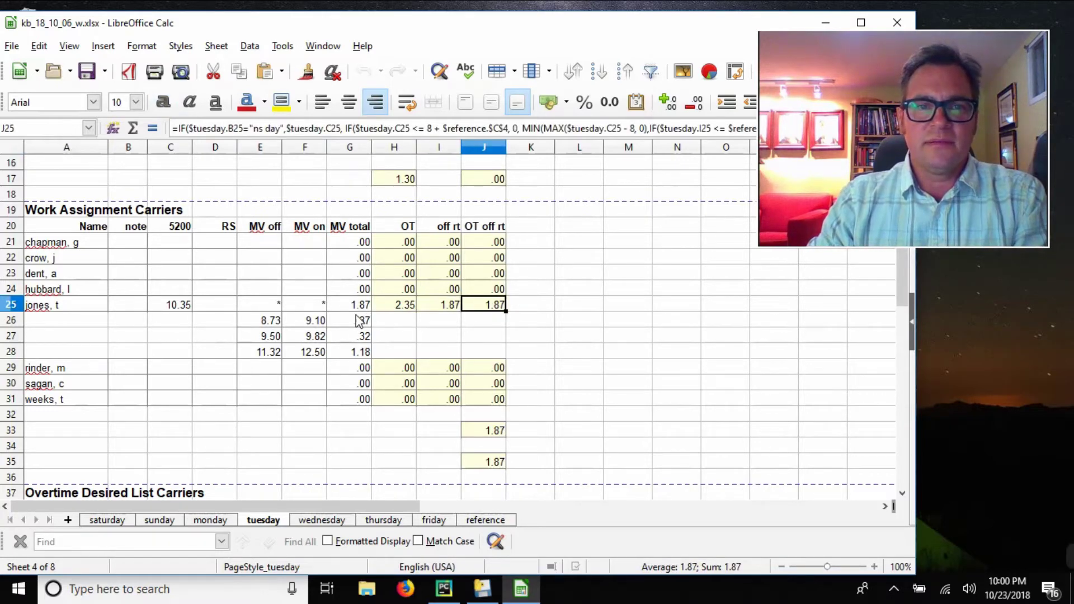
click(398, 308)
click(448, 305)
click(515, 306)
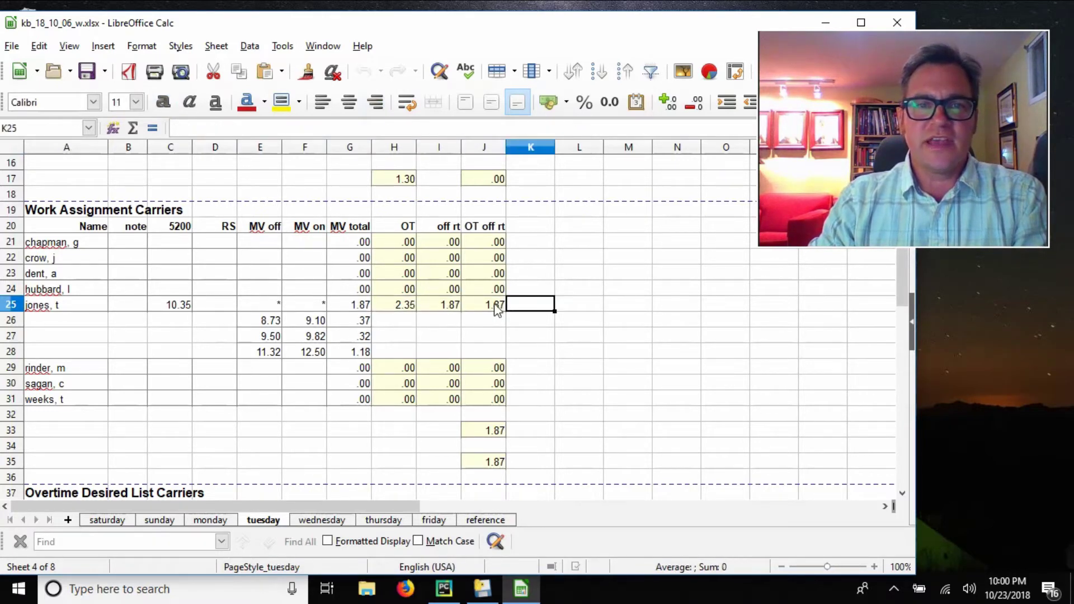
click(497, 306)
click(354, 307)
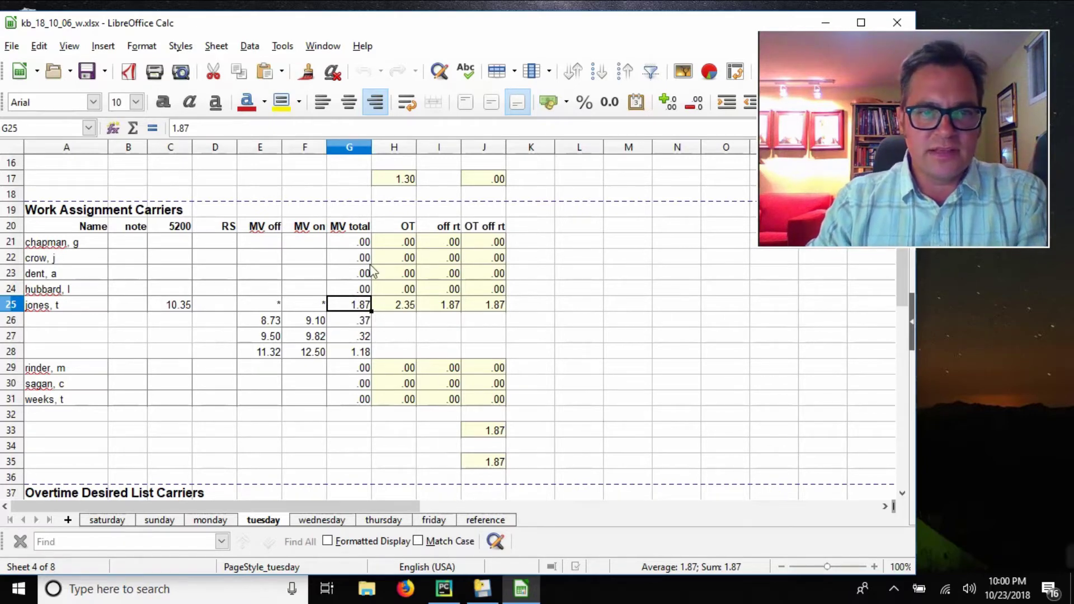
Review the rest of the Tuesday sheet, including the annual note in B56 and the Overtime Desired List Carriers section.
scroll(272, 335, up, 5)
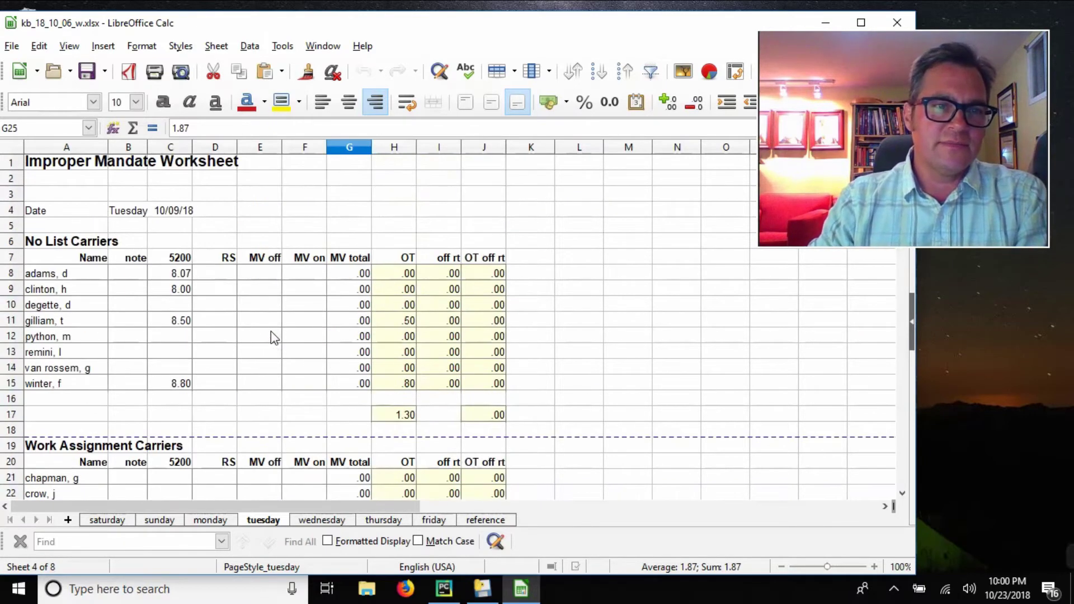
scroll(265, 329, down, 15)
scroll(257, 313, down, 1)
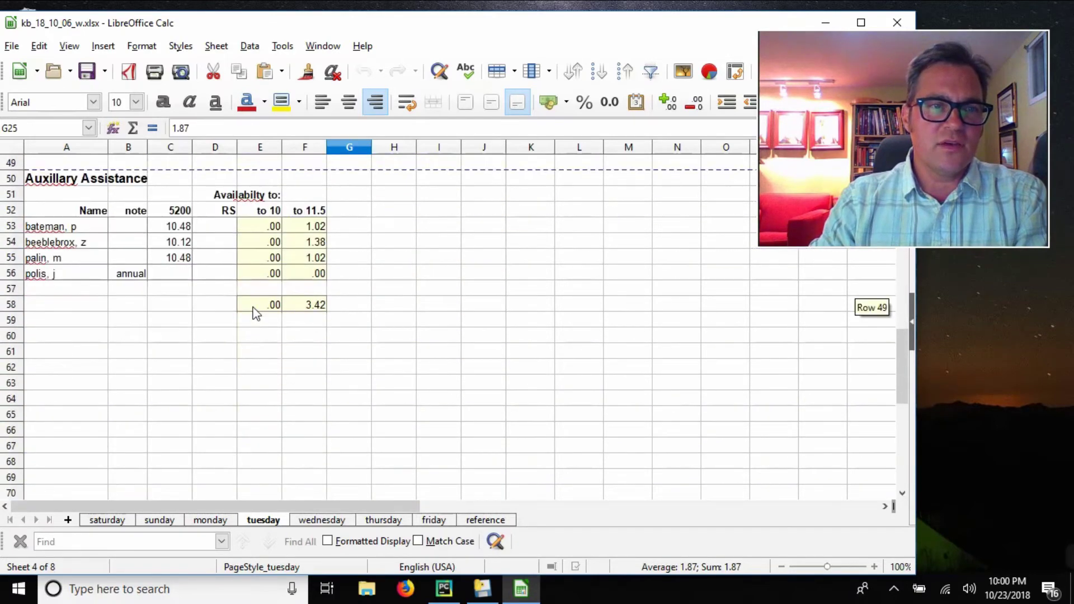
click(135, 274)
scroll(278, 275, up, 5)
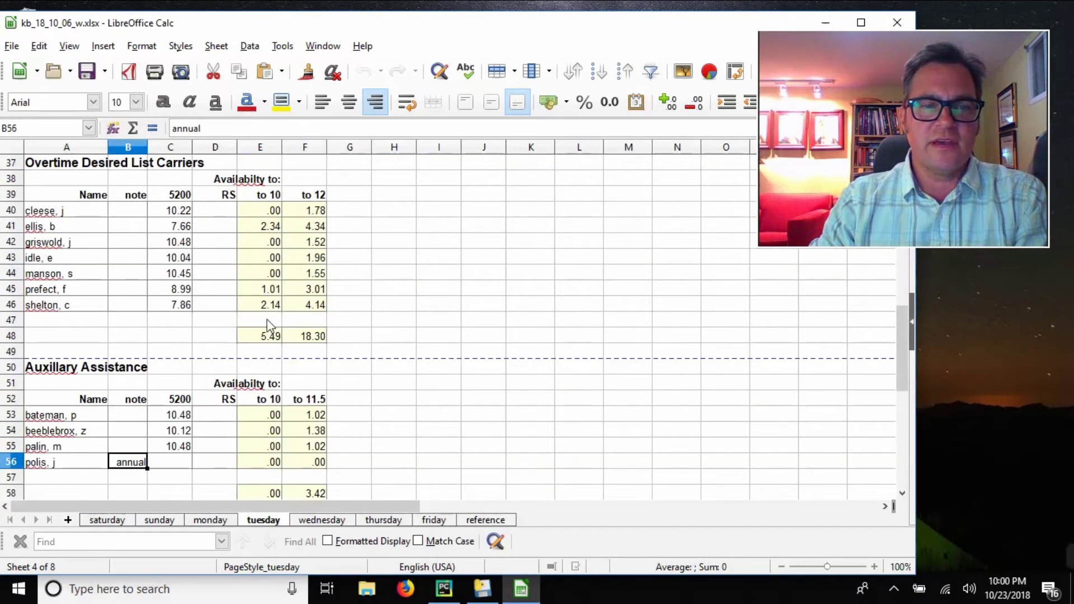
Examine the Work Assignment Carriers section on the Monday sheet.
click(210, 520)
scroll(188, 341, down, 4)
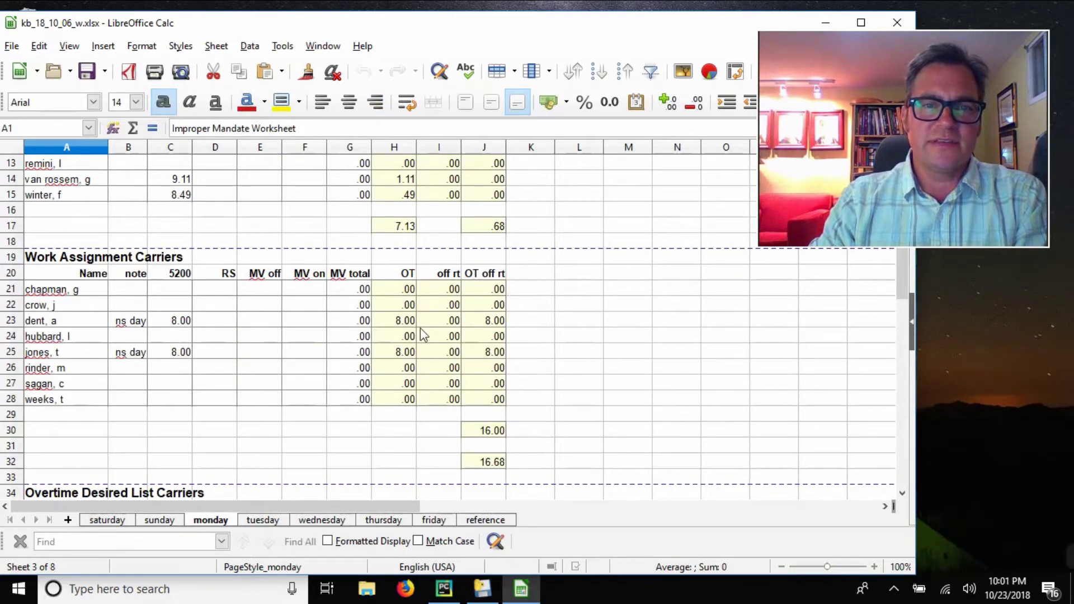
Clear the ns day note from cell B23 in Monday's Work Assignment Carriers section.
click(137, 324)
key(Delete)
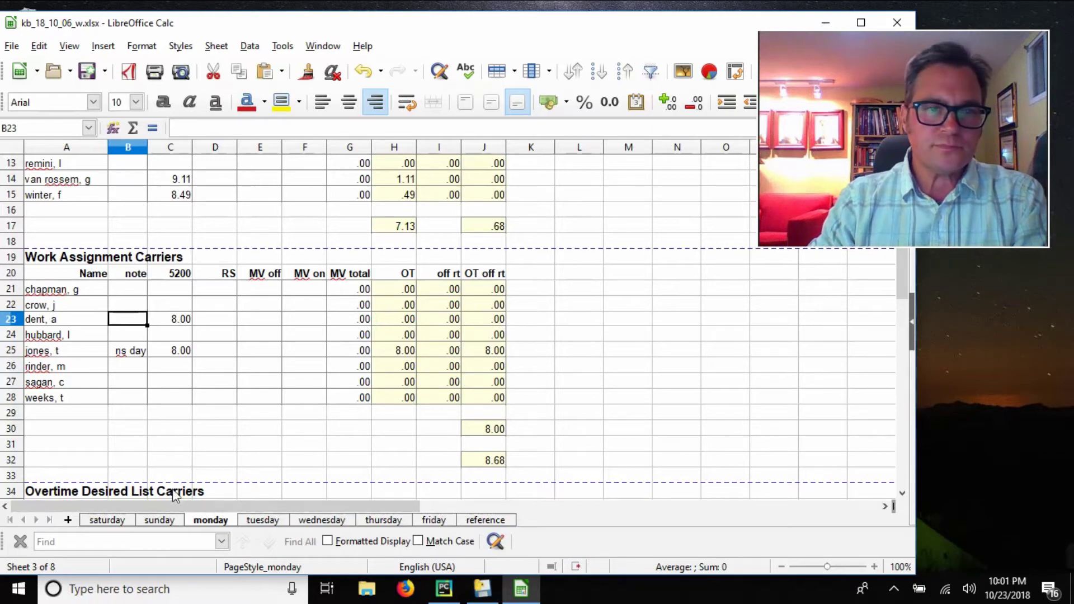
Check the code guide on the reference sheet and enter the note light in B38 of Monday's Overtime Desired List Carriers.
scroll(218, 290, down, 4)
scroll(218, 290, down, 1)
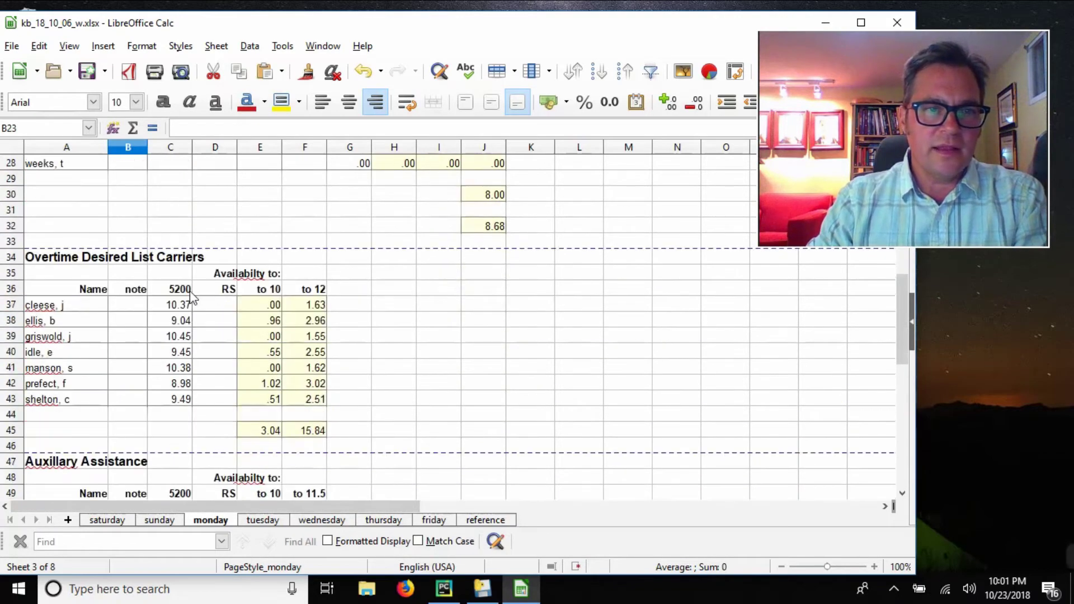
click(121, 325)
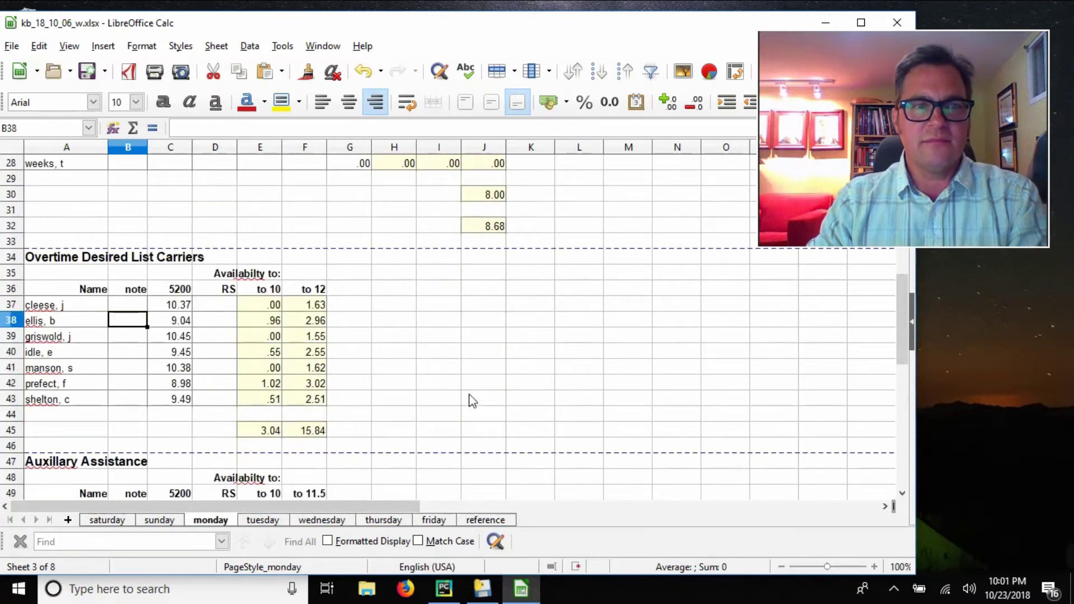
click(487, 520)
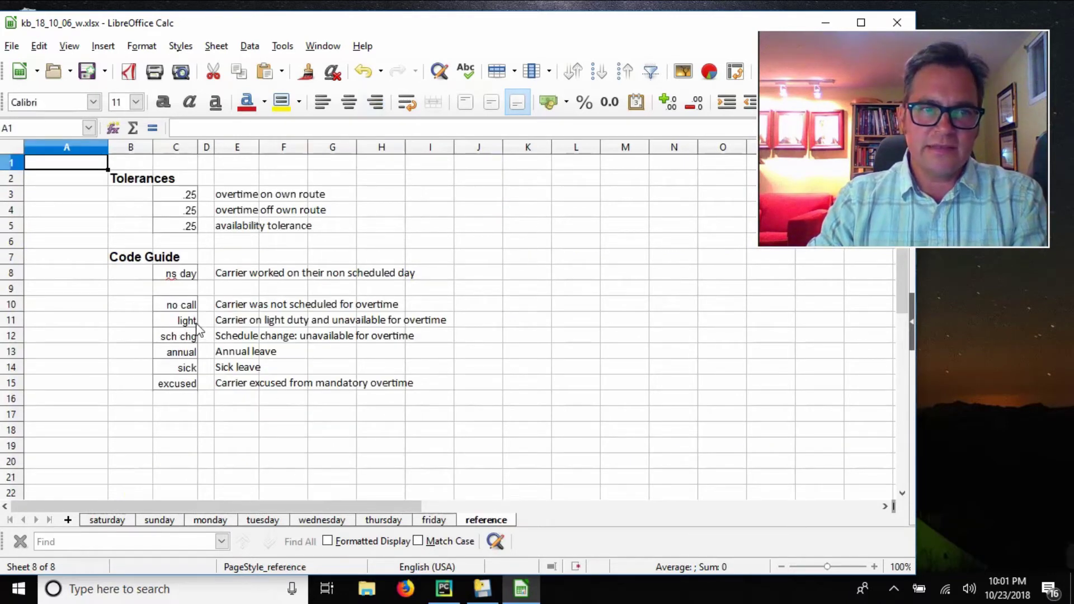
click(126, 525)
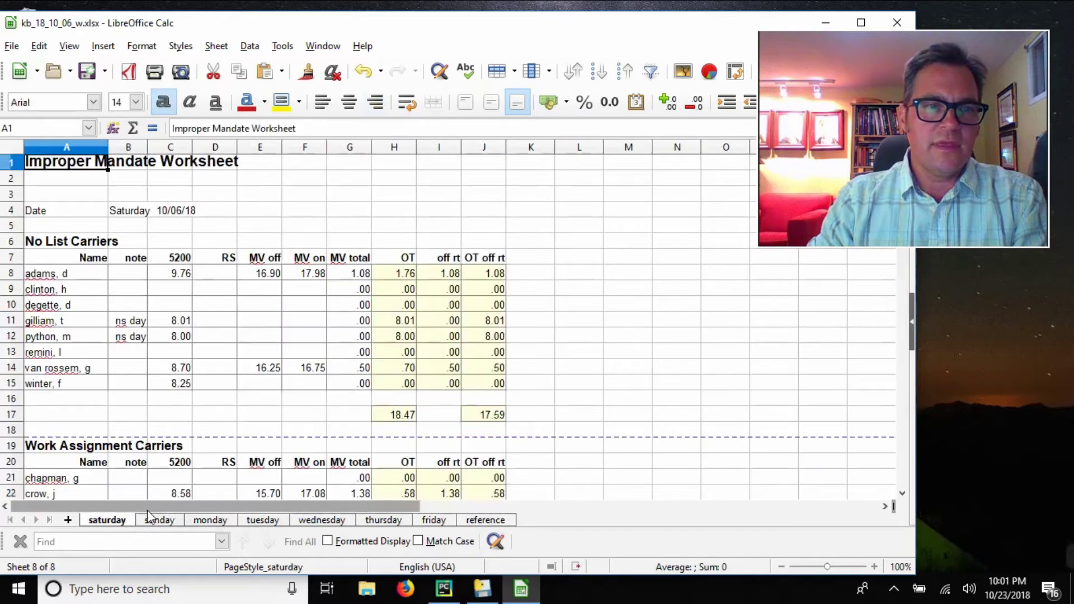
click(262, 521)
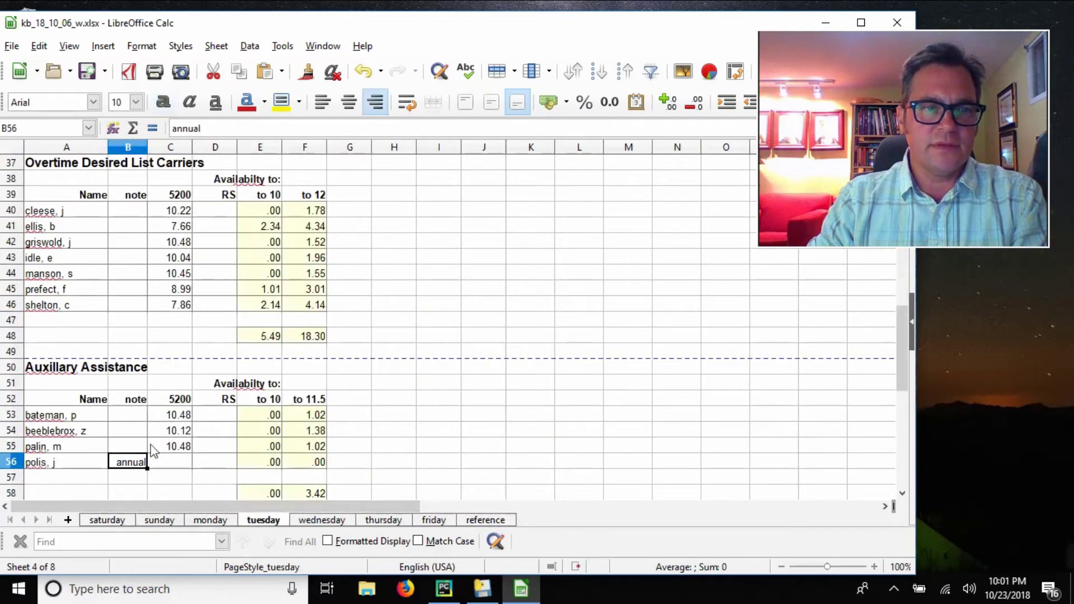
click(212, 522)
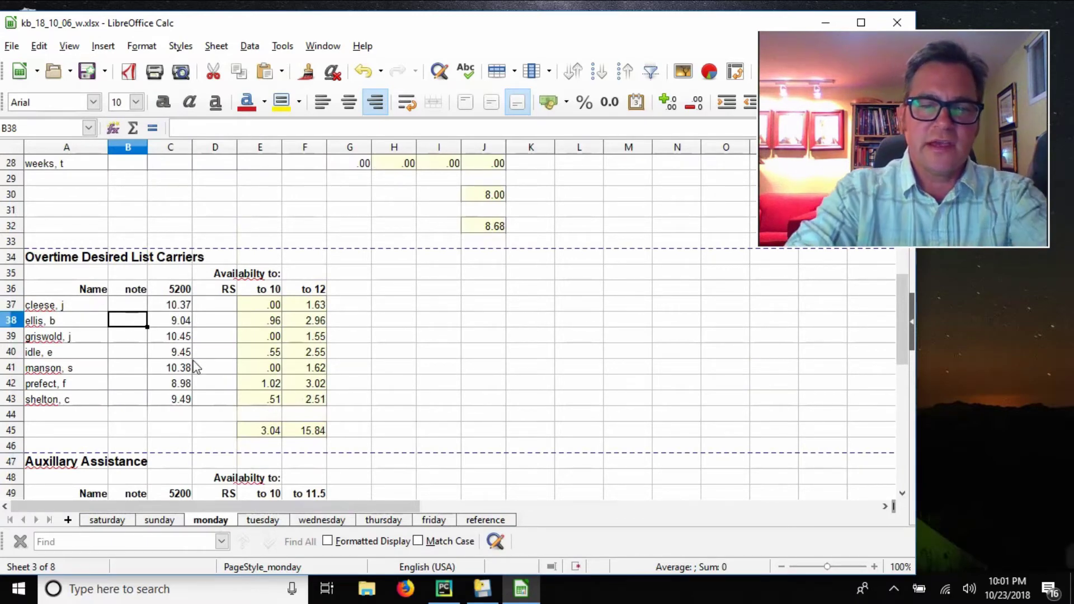
text(light)
key(Return)
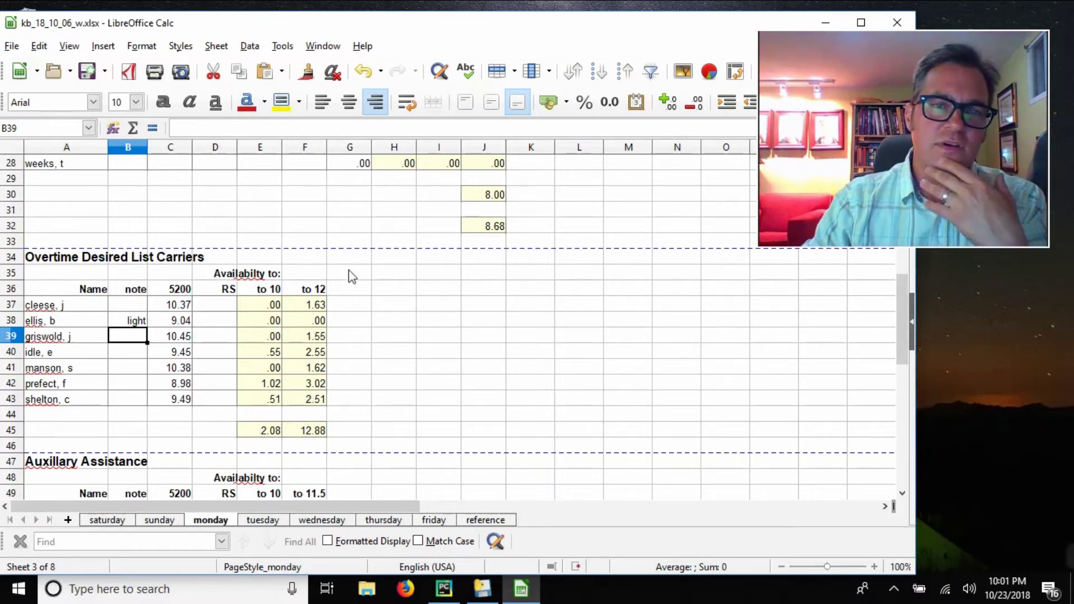
Insert a blank row above row 9 in the No List Carriers section of the Monday sheet.
scroll(347, 265, up, 7)
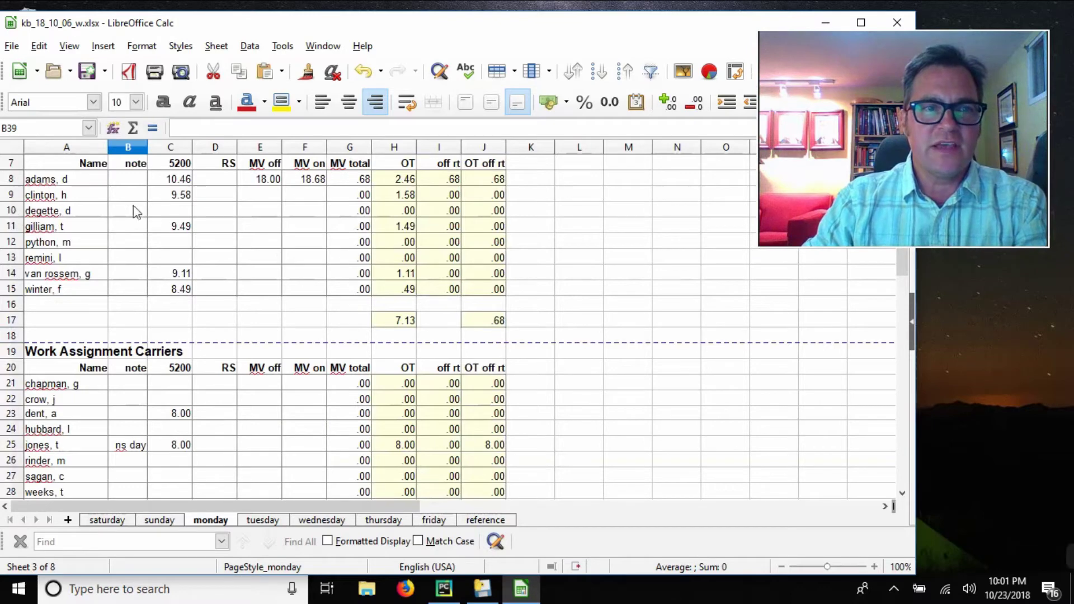
scroll(51, 195, up, 1)
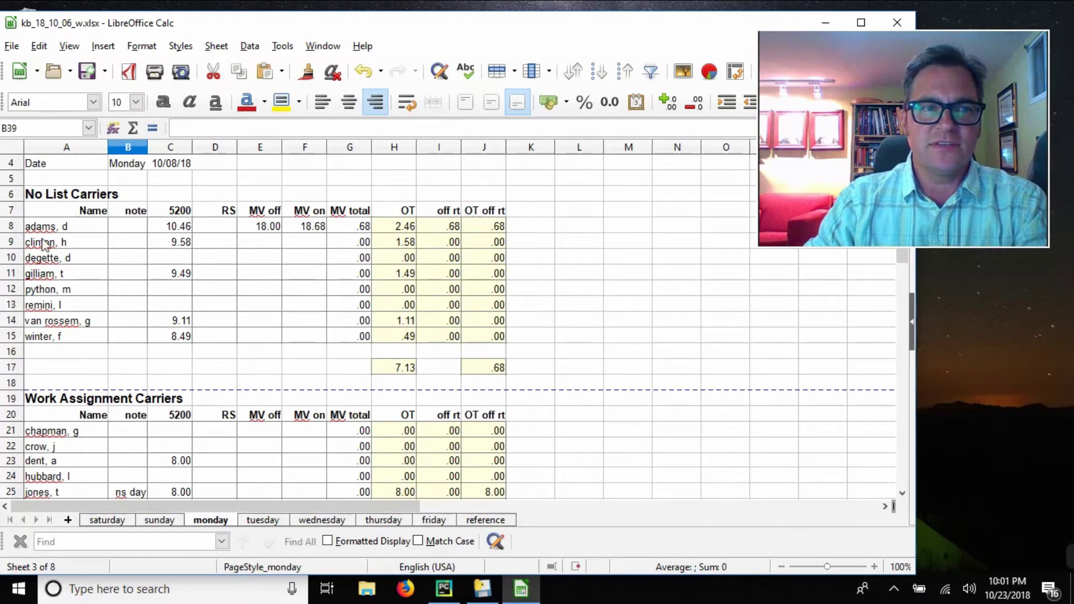
right_click(21, 242)
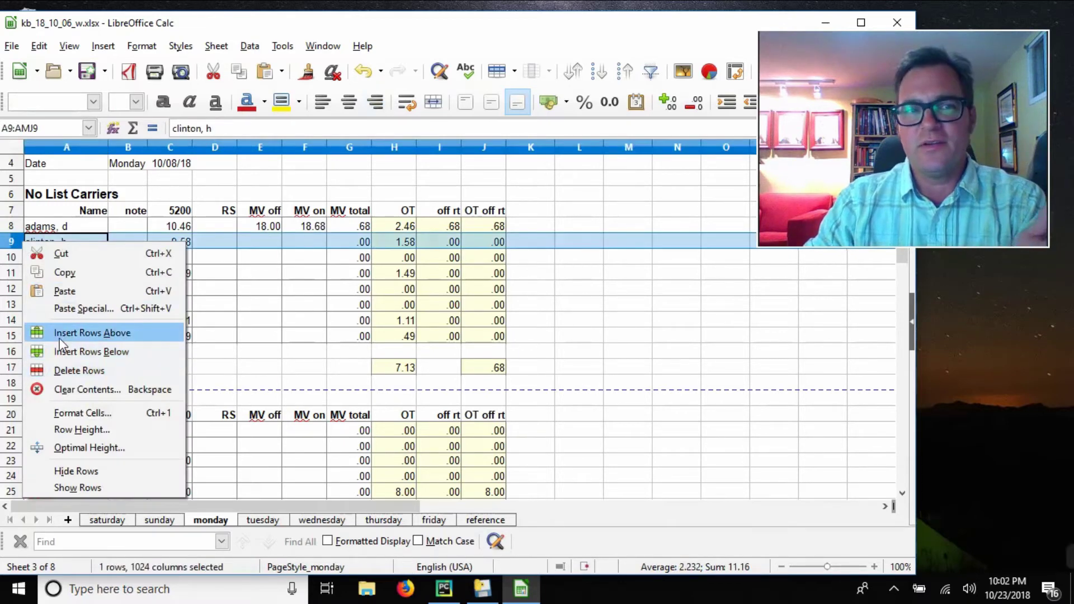
click(59, 335)
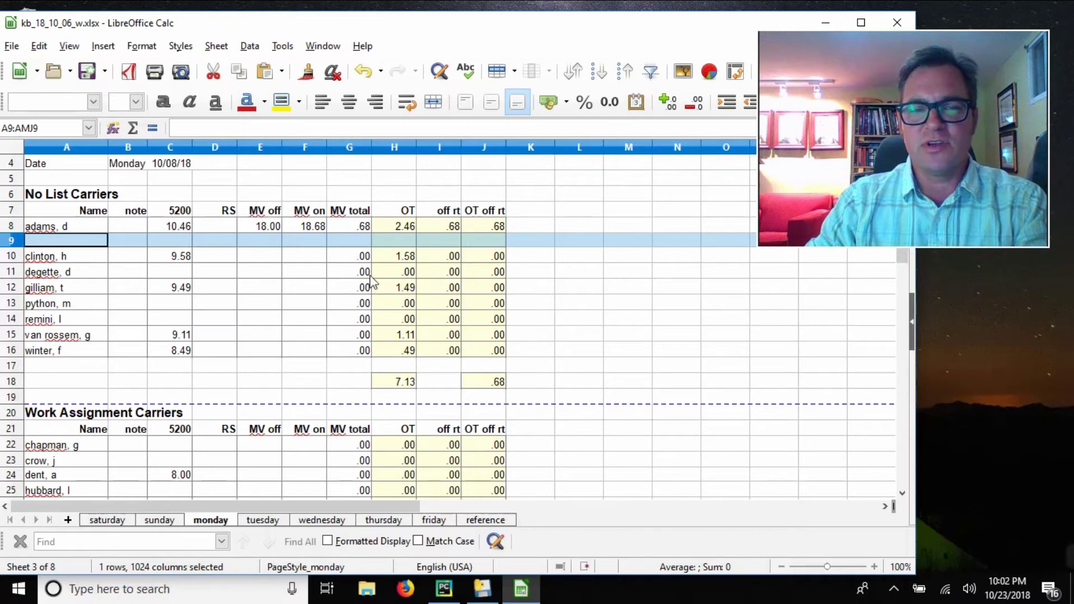
Set the overtime on own route tolerance in C3 of the reference sheet to 0.50.
click(485, 521)
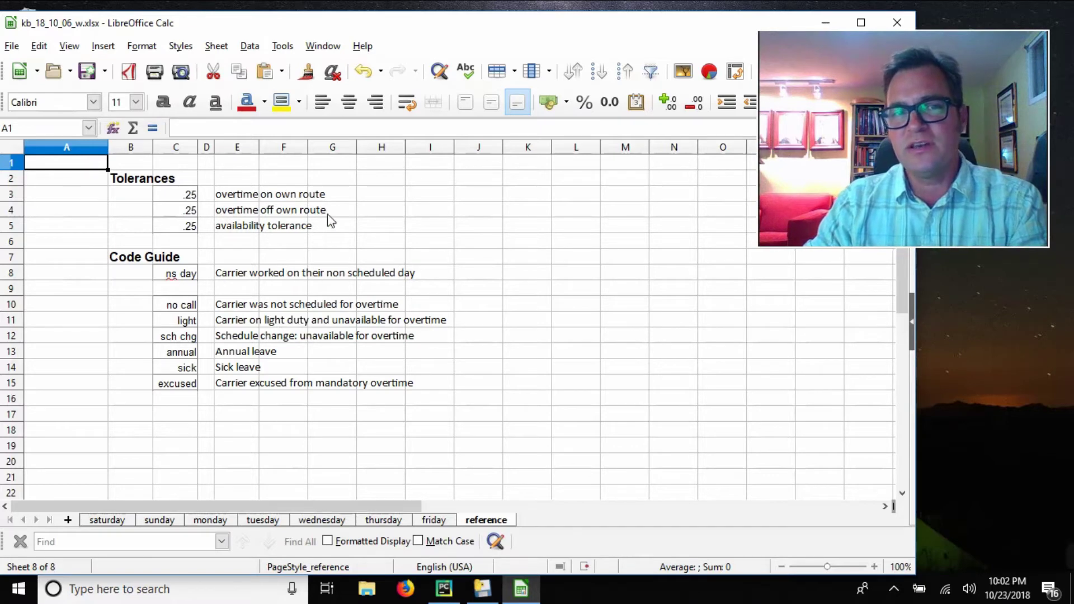
double_click(192, 194)
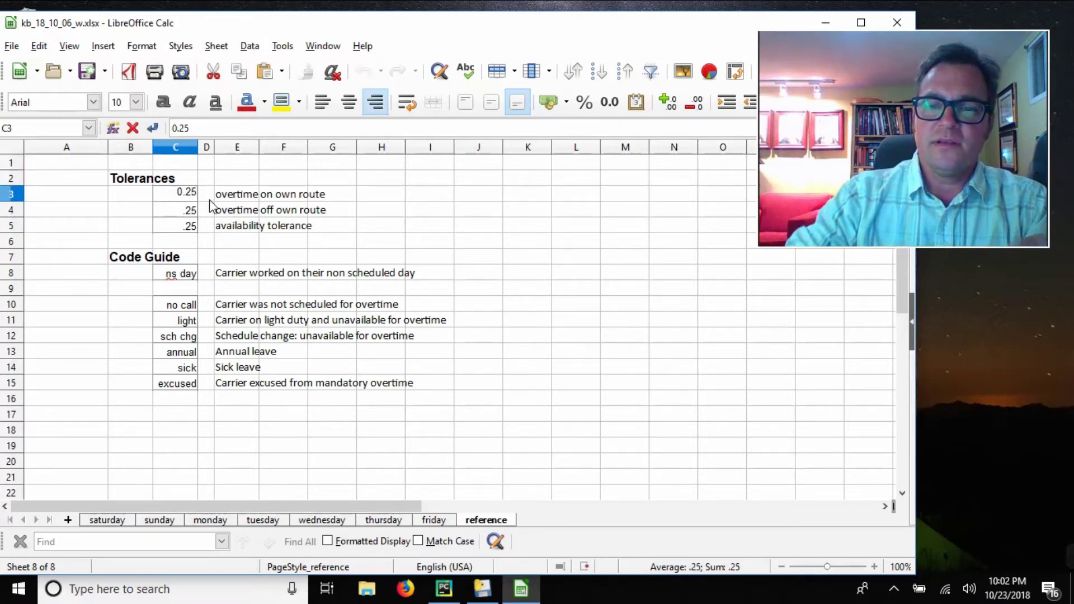
key(BackSpace)
key(BackSpace)
text(50)
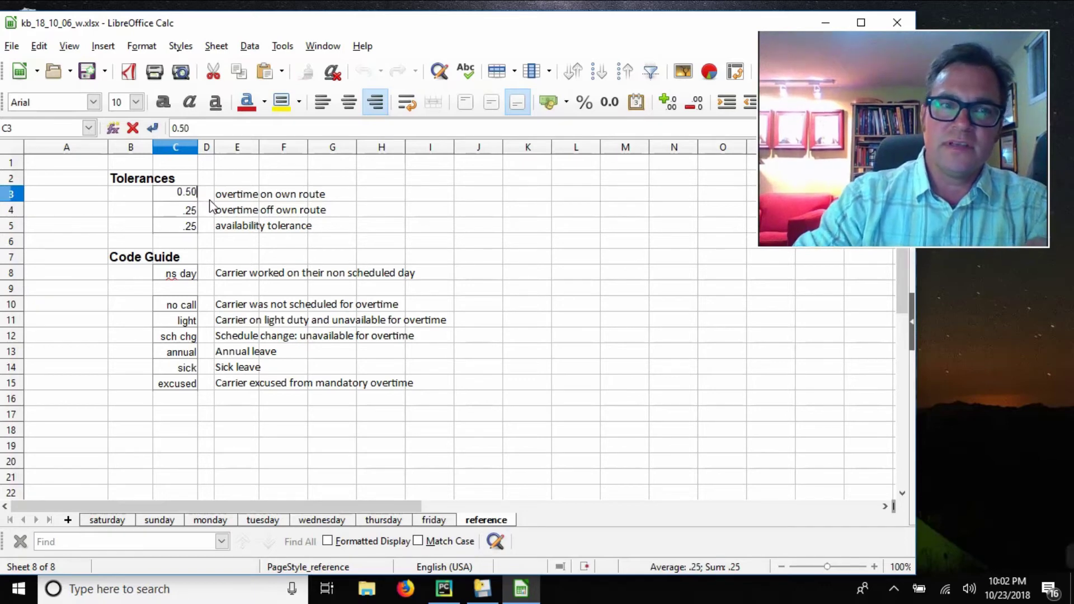
key(Return)
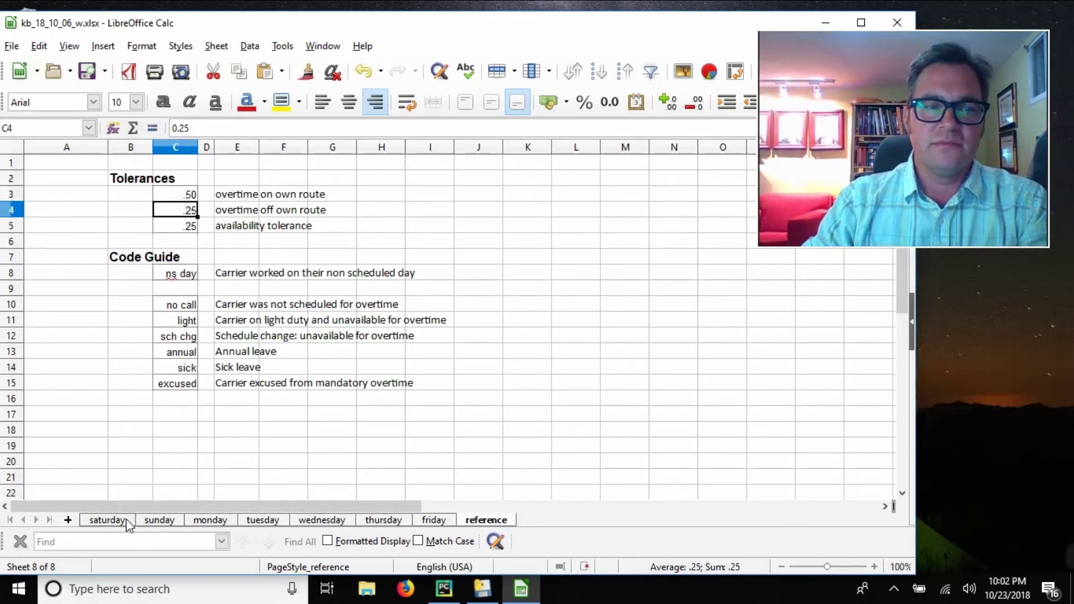
Return to the Saturday sheet and close the weekly workbook kb_18_10_06_w.xlsx without saving the changes.
click(107, 520)
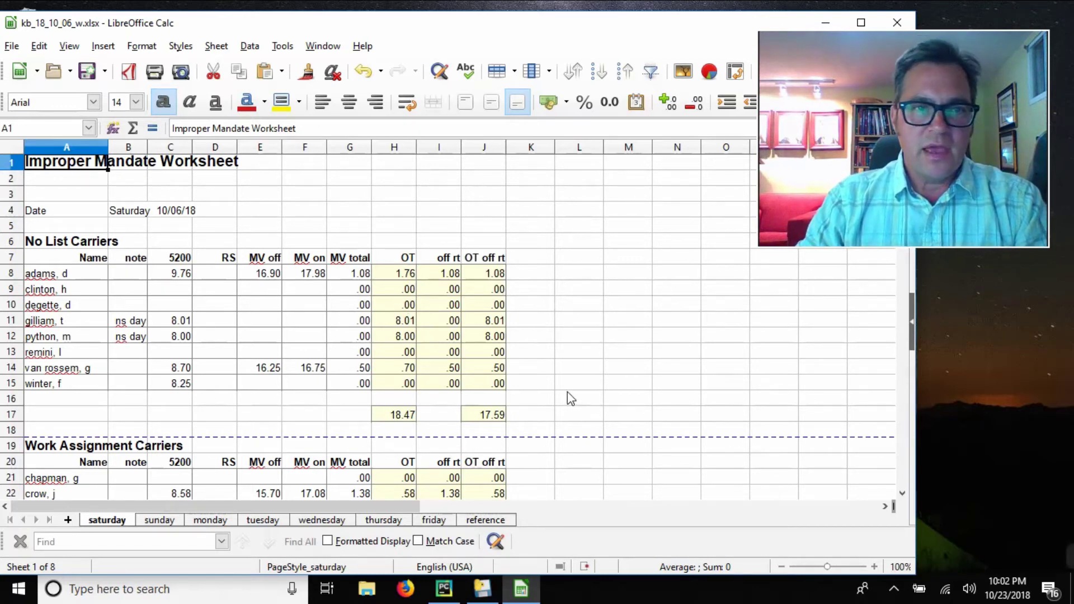
click(906, 17)
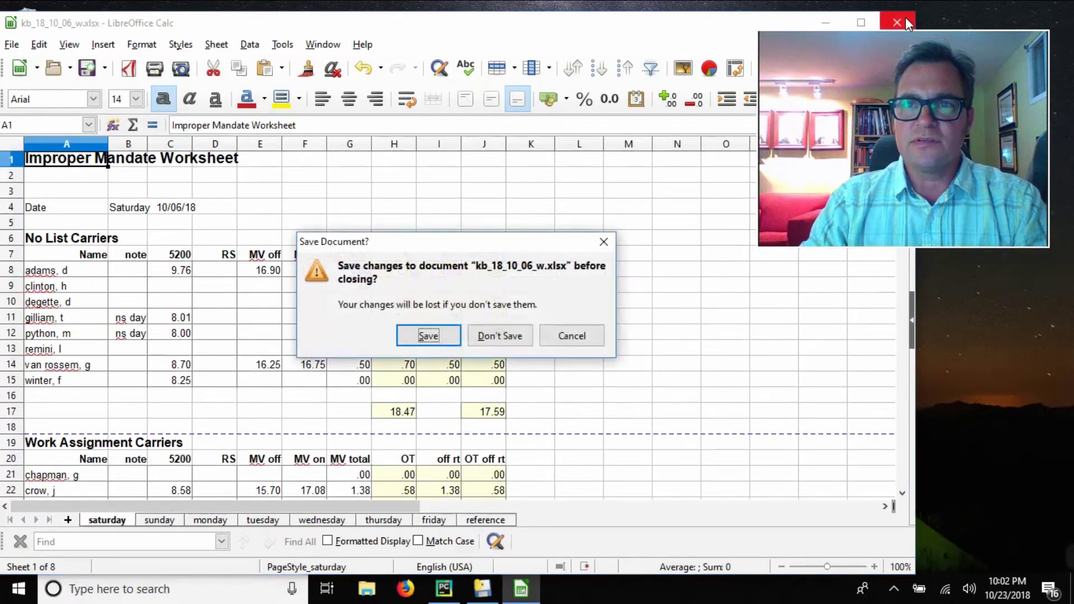
click(506, 336)
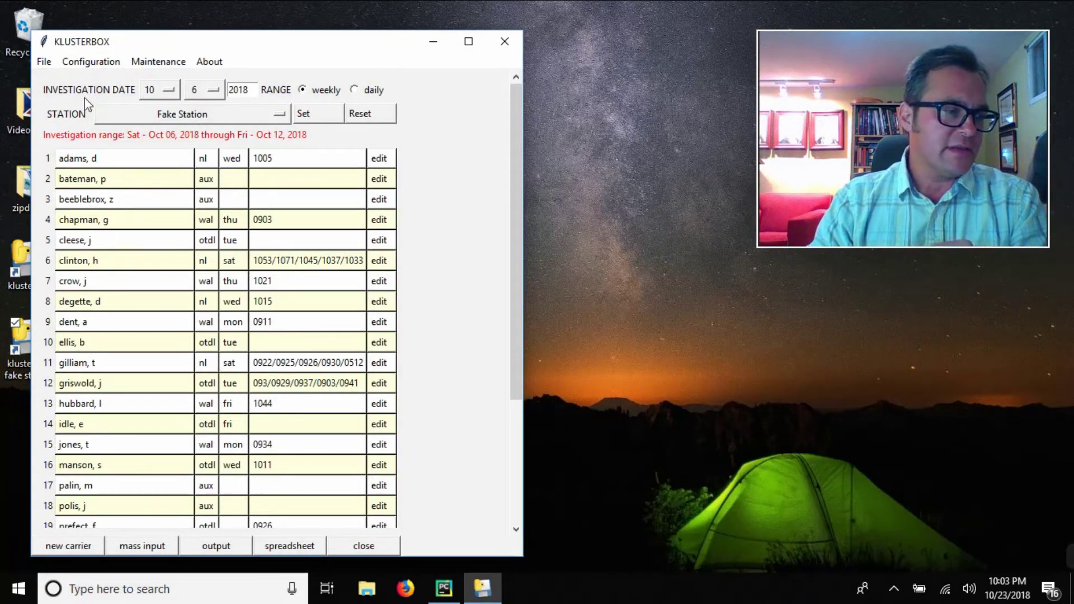
Set the Klusterbox investigation range to daily with the date 10/16/2018 for Fake Station.
click(355, 90)
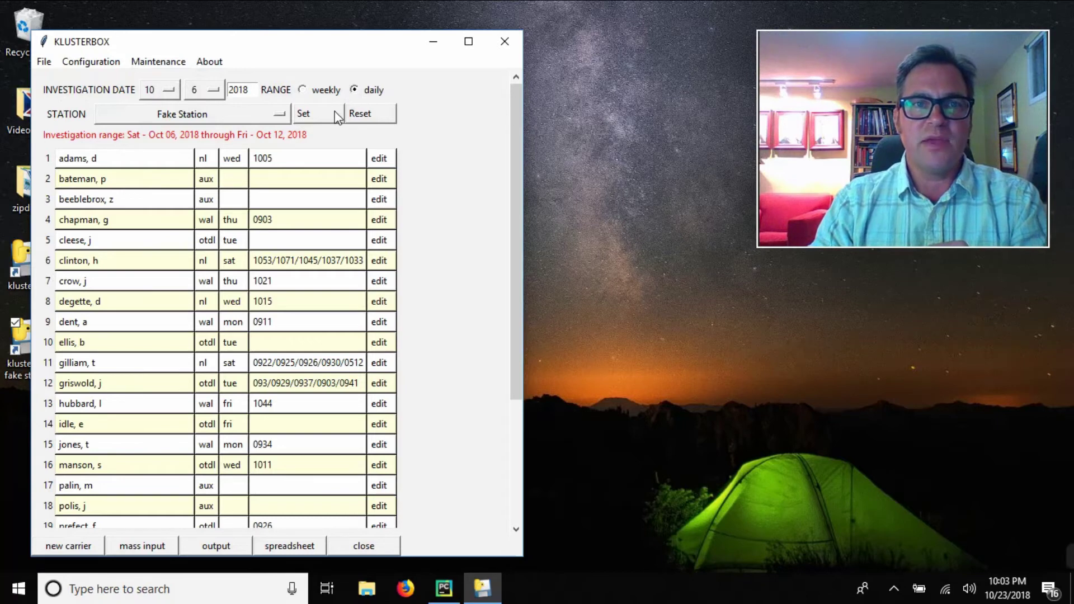
click(208, 89)
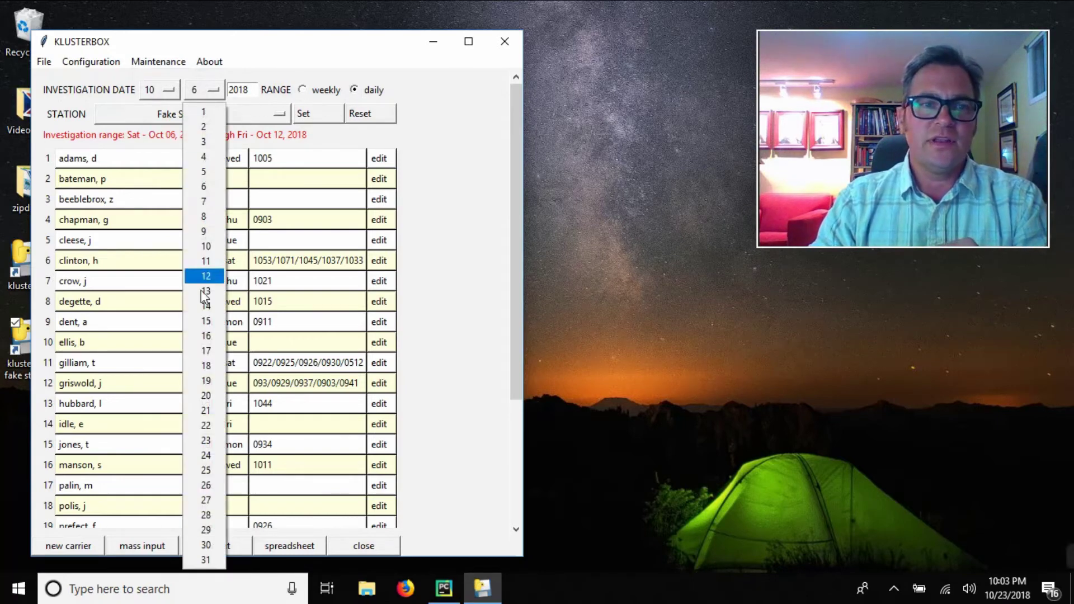
click(205, 338)
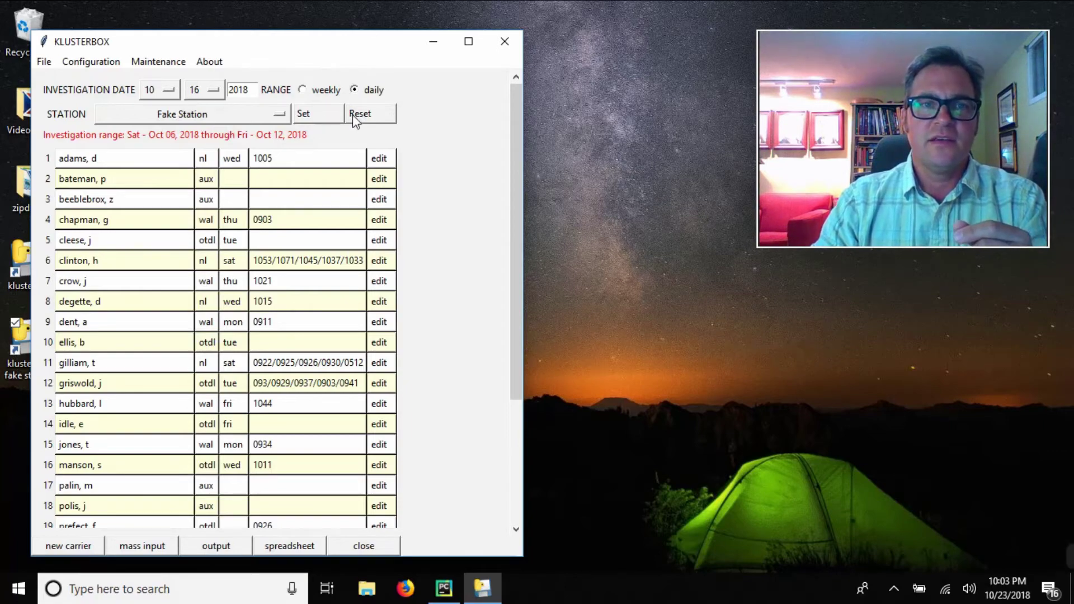
click(311, 111)
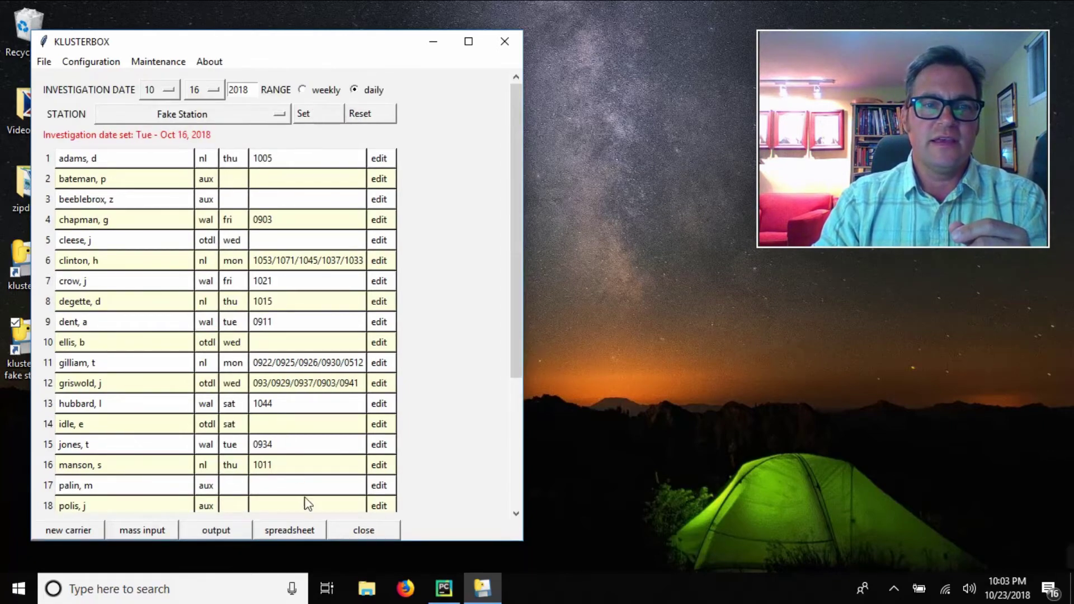
Generate the daily improper mandate spreadsheet for the set date and open it in LibreOffice Calc.
click(306, 532)
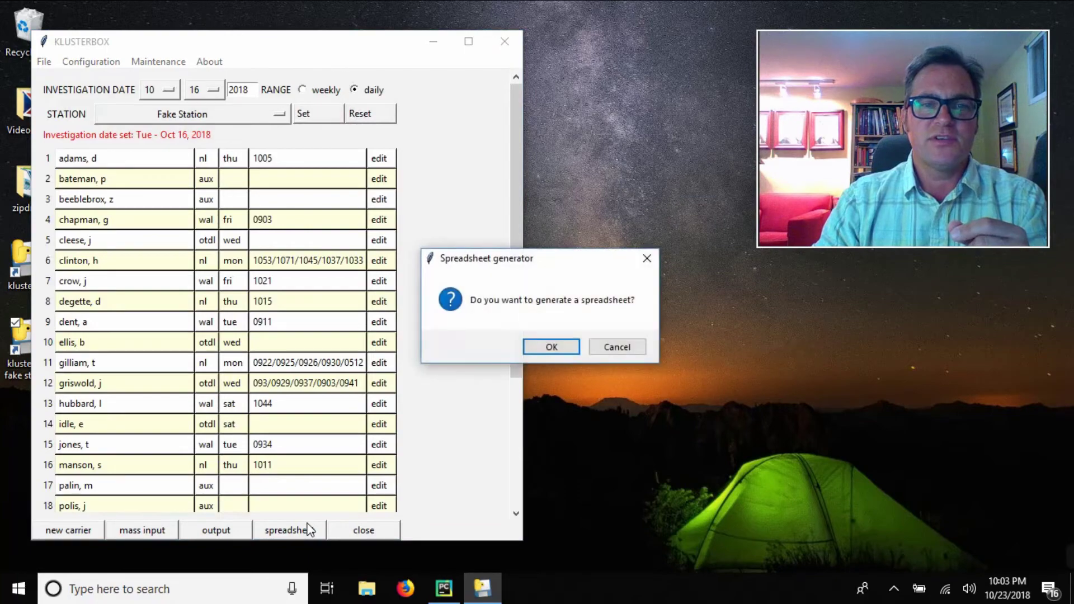
click(568, 354)
click(616, 344)
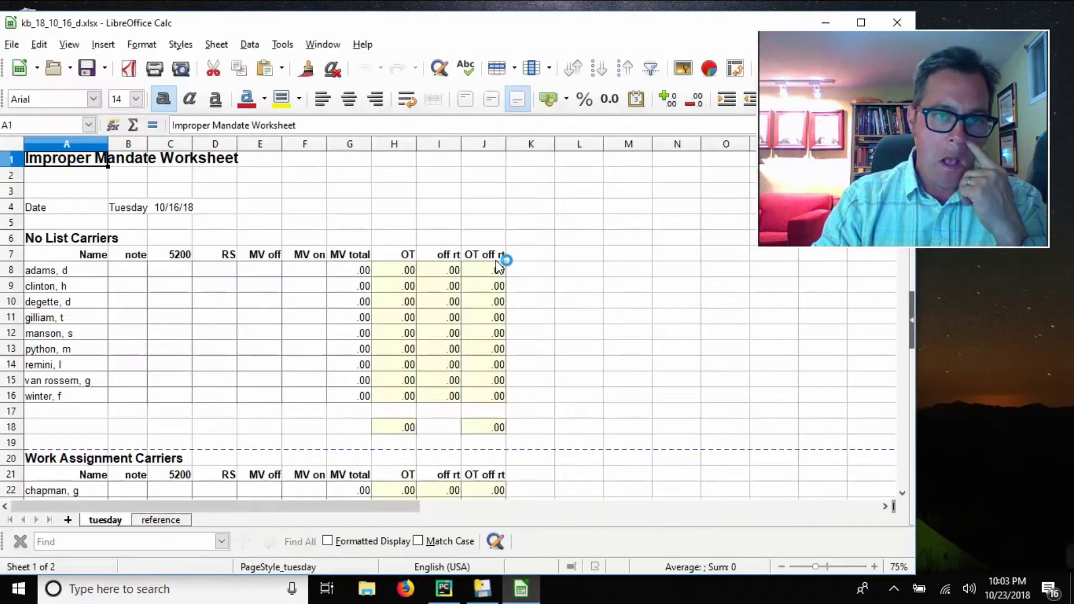
Review the No List, Work Assignment, Overtime Desired List and Auxiliary Assistance sections of the new Tuesday sheet.
scroll(129, 286, down, 4)
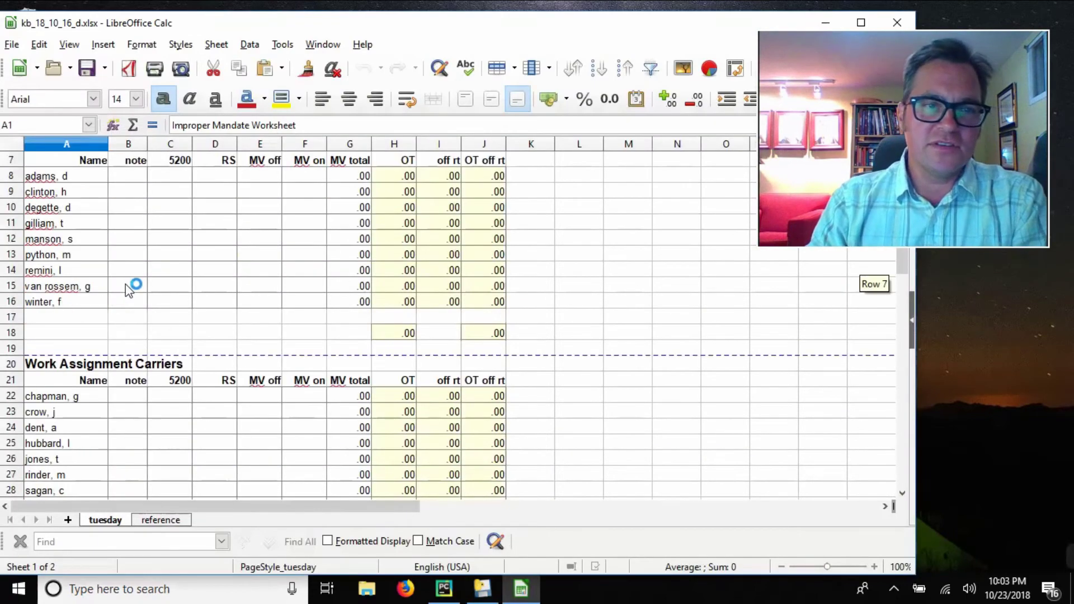
scroll(204, 289, down, 5)
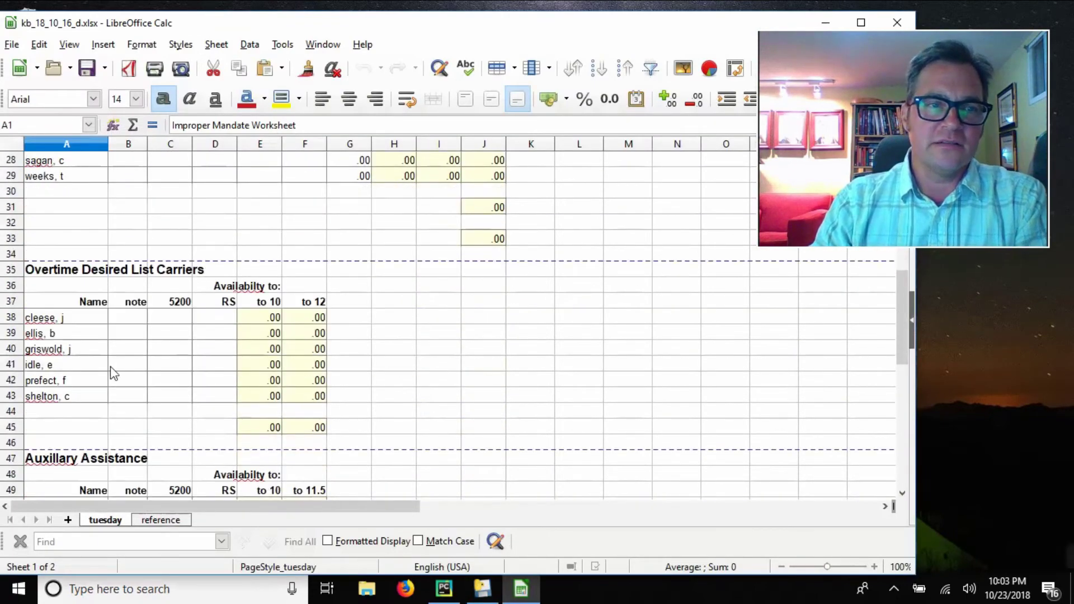
scroll(61, 365, down, 5)
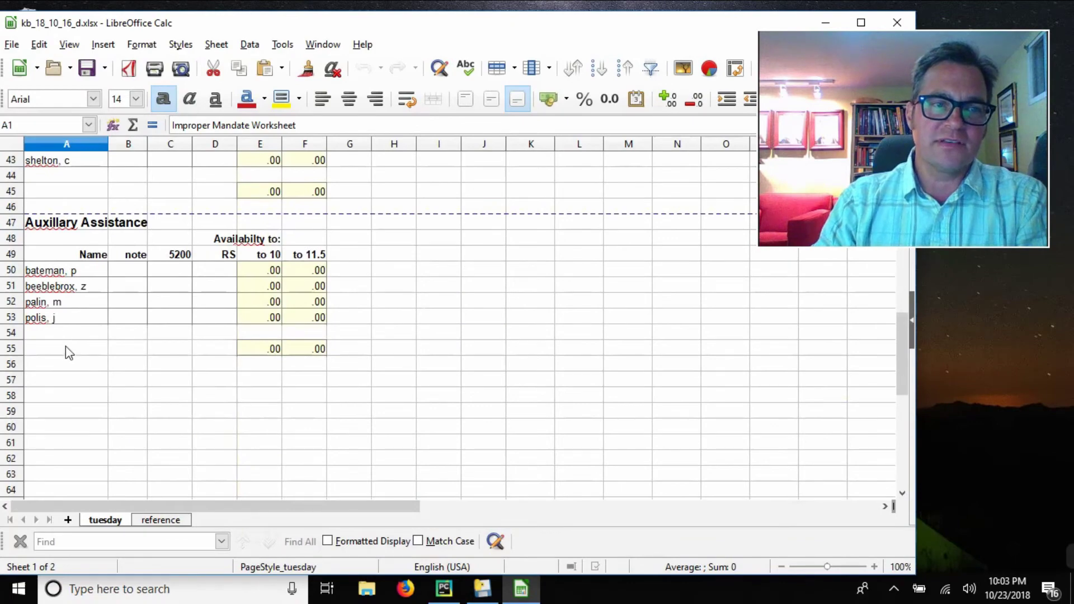
scroll(65, 341, up, 14)
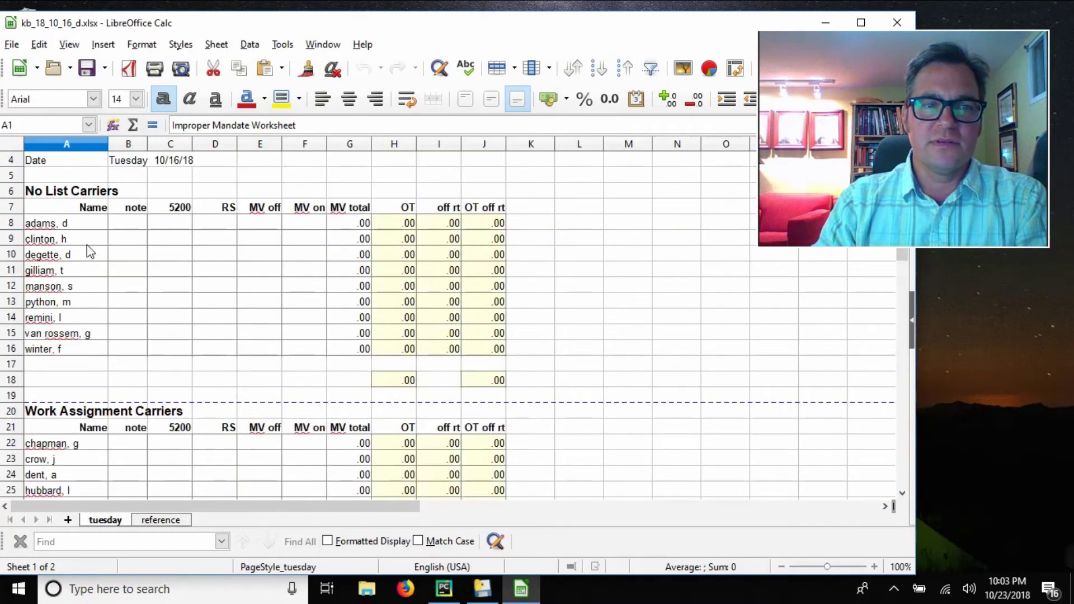
scroll(87, 250, down, 5)
scroll(109, 335, up, 5)
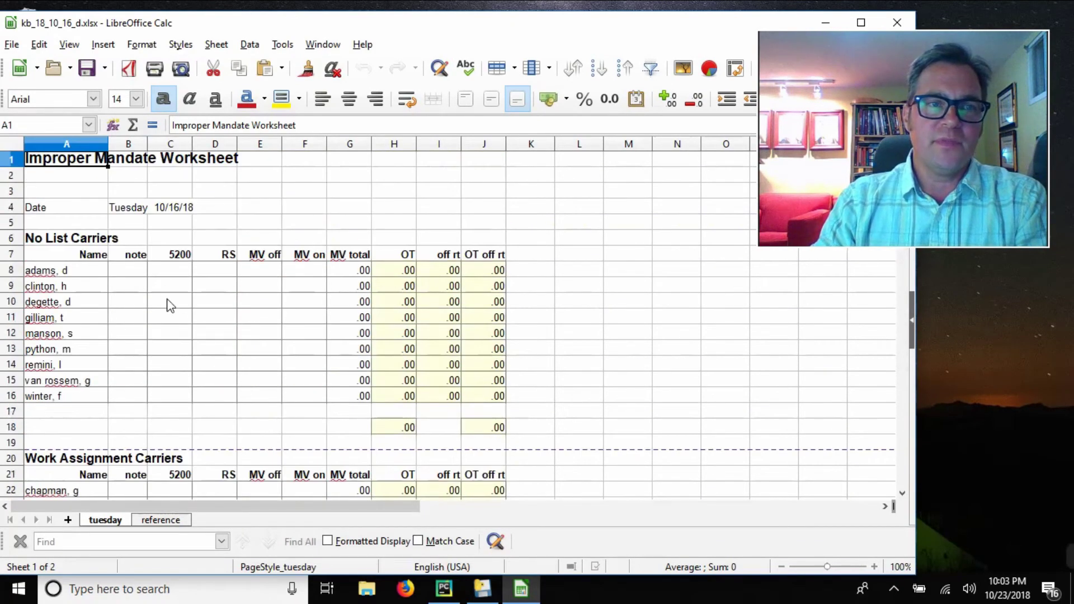
Enter 10.25 as the 5200 time in cell C8, for the first carrier in the No List Carriers section.
click(210, 272)
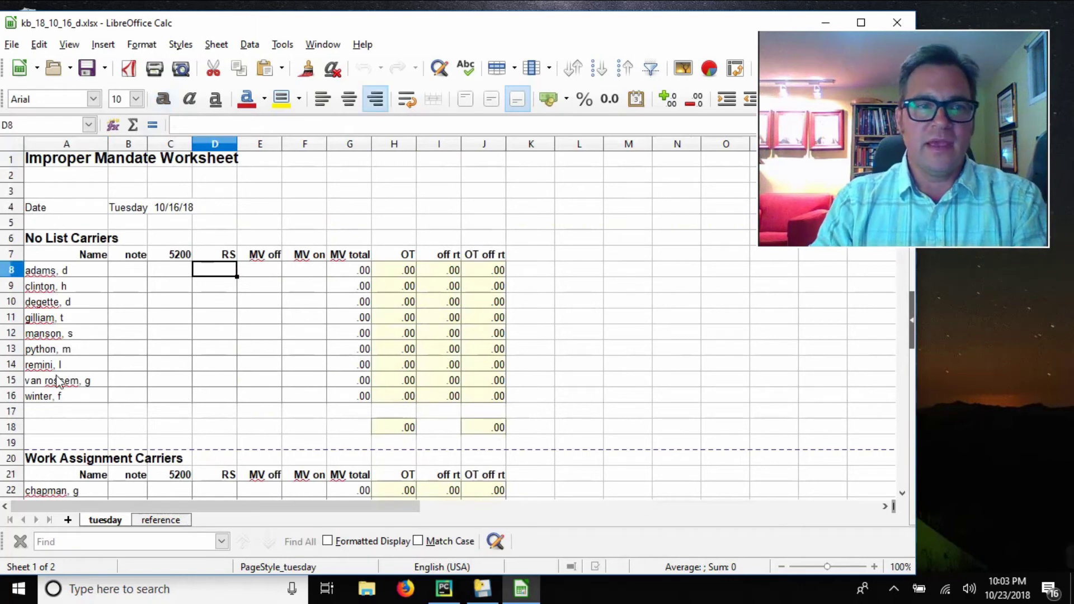
click(186, 272)
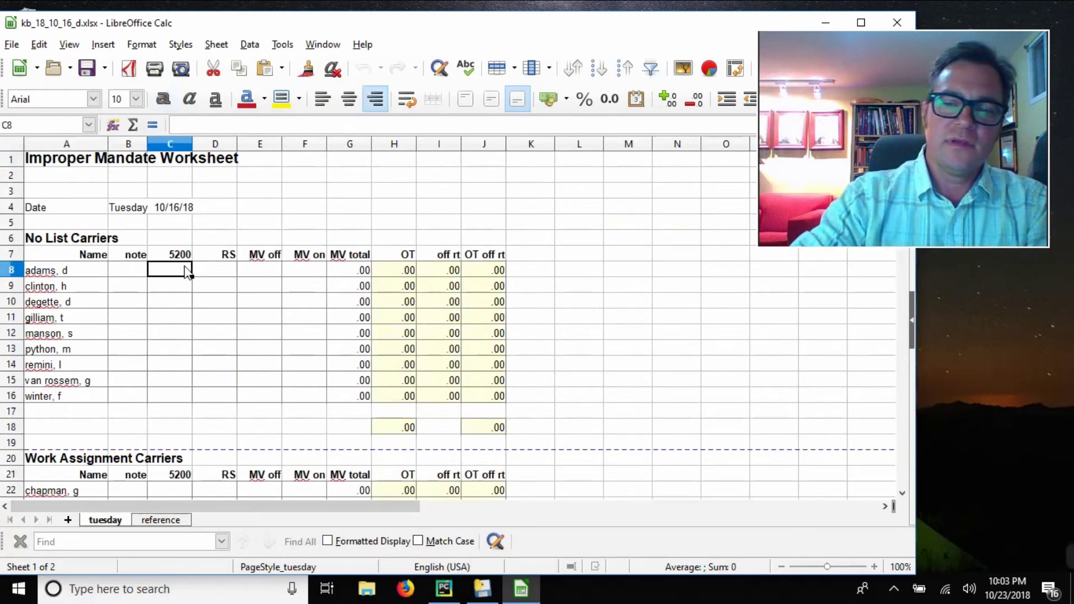
text(1.)
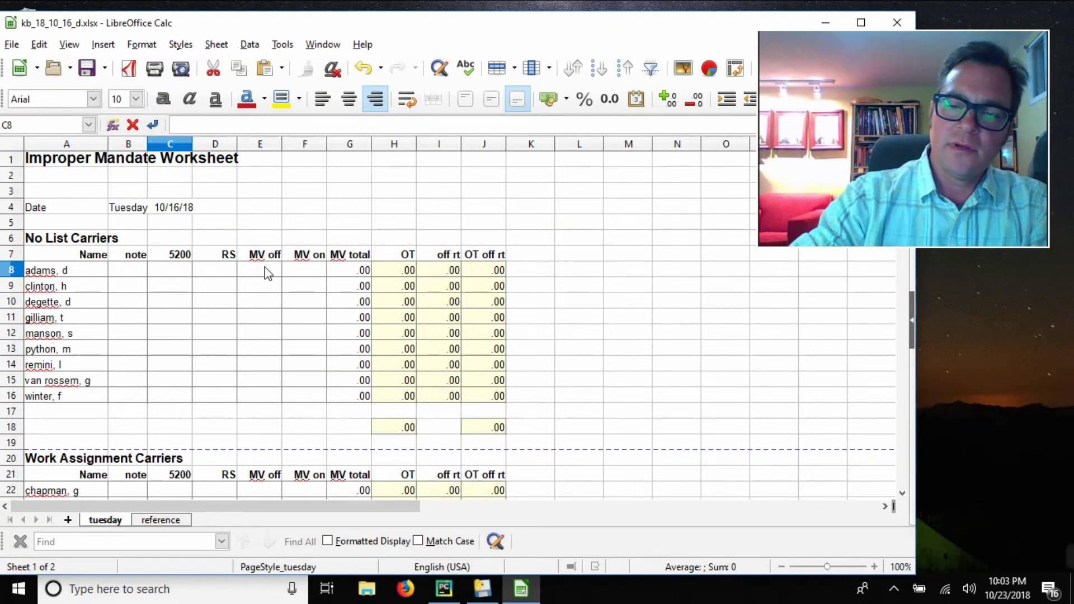
text(0.25)
key(Tab)
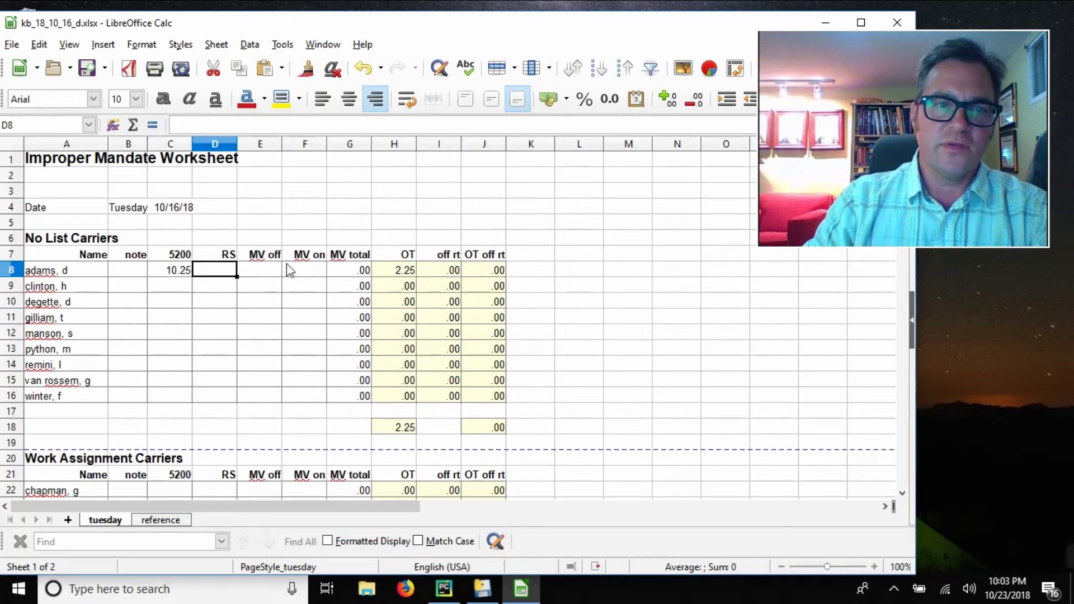
Enter 9.25 as MV off and 9.75 as MV on for the first carrier in the No List Carriers section.
click(259, 271)
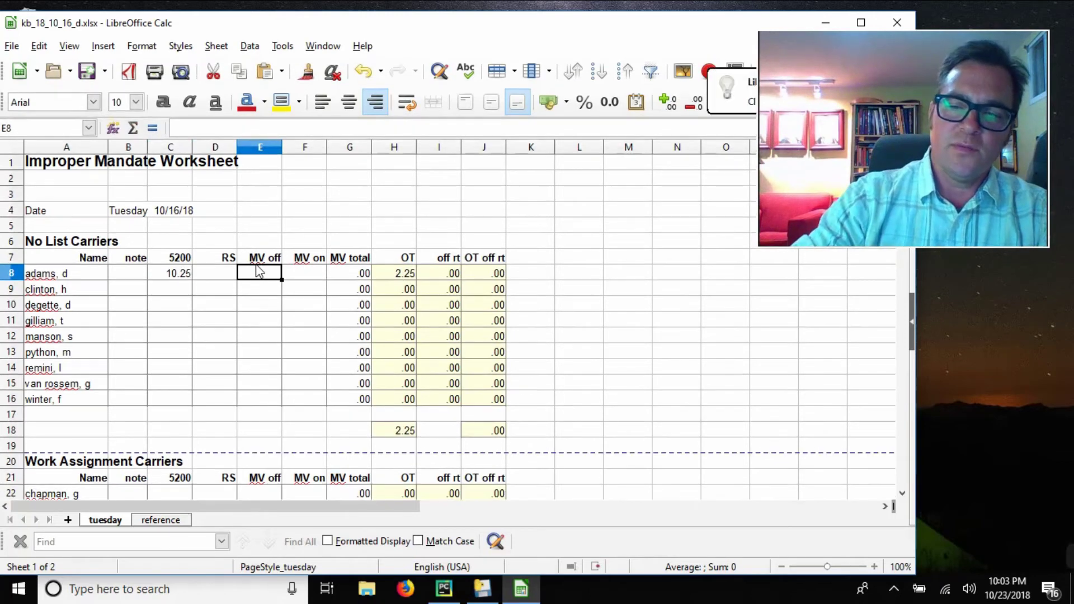
text(9.25)
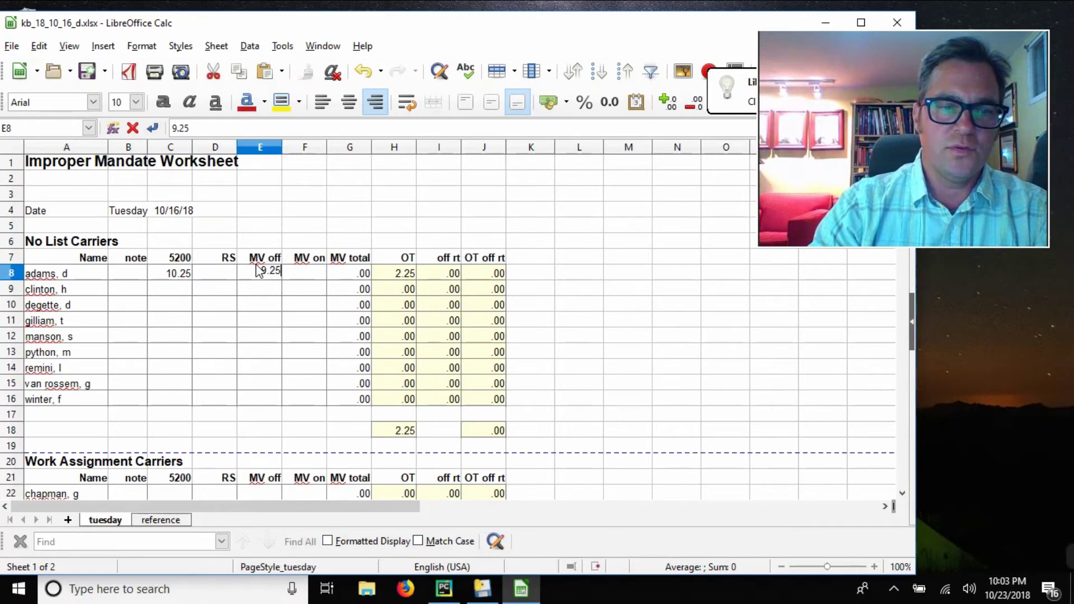
key(Tab)
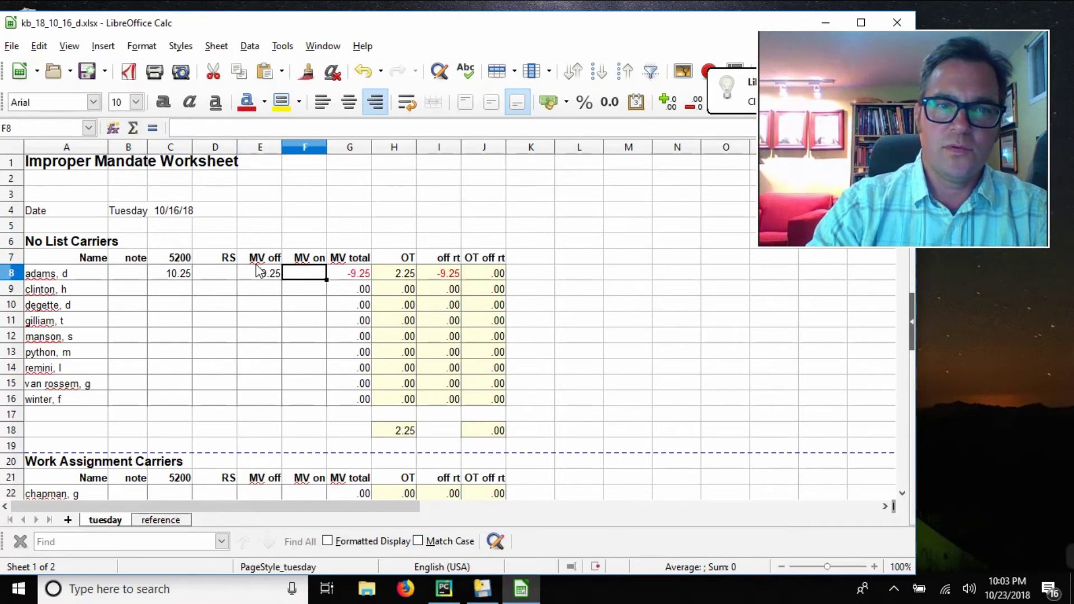
text(9.75)
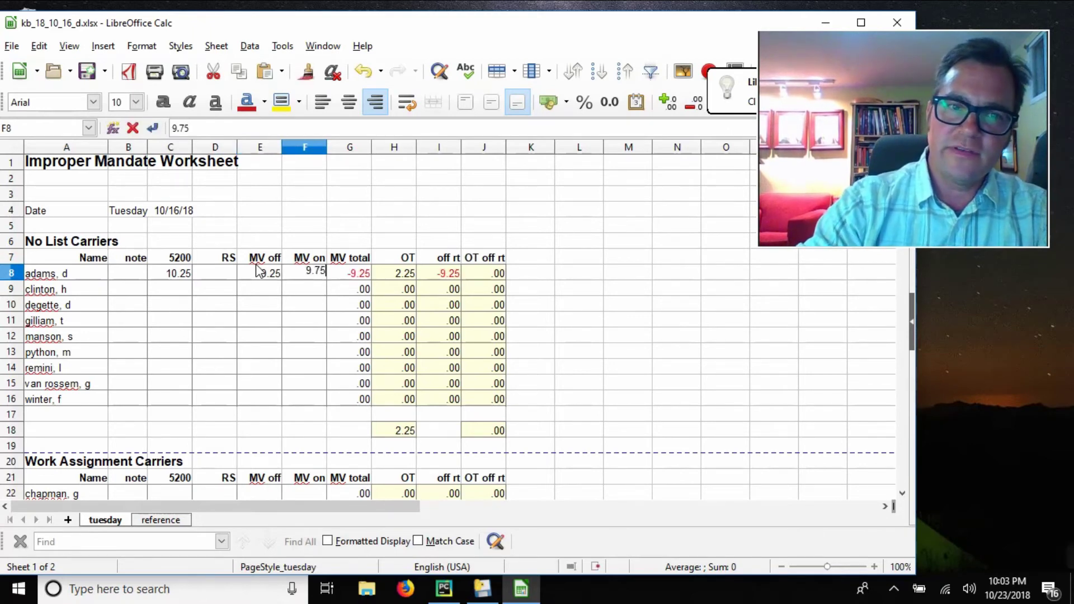
key(Return)
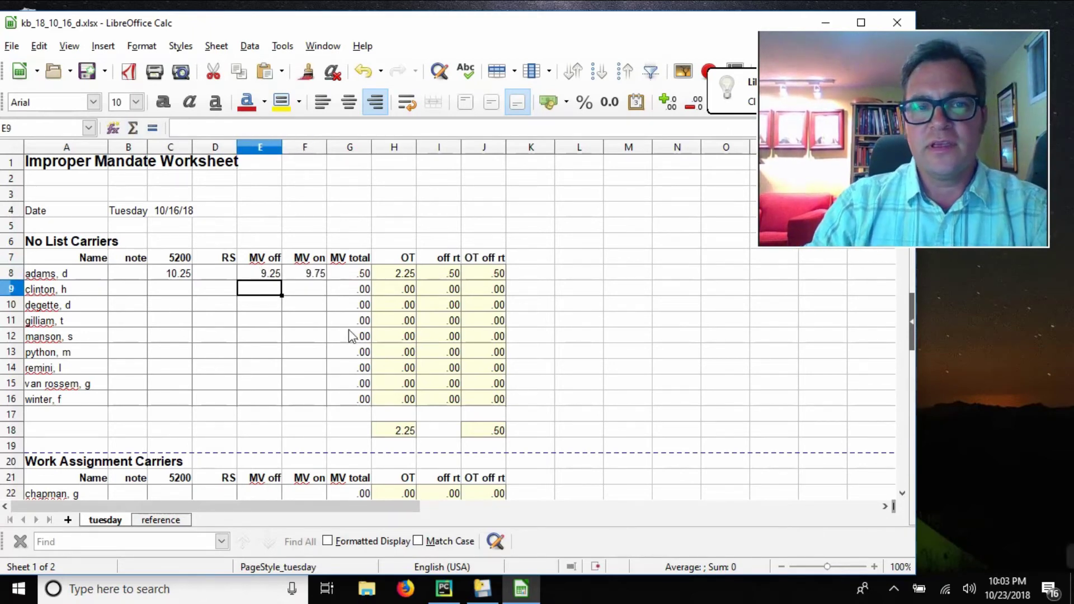
Examine the Overtime Desired List Carriers and Auxiliary Assistance availability sections further down the Tuesday sheet.
click(122, 276)
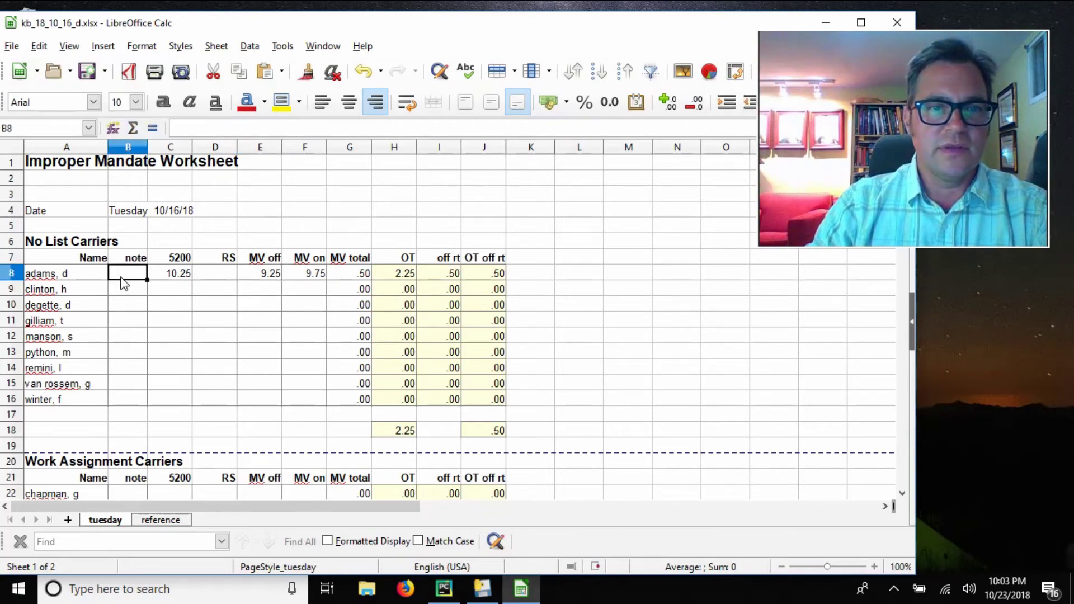
scroll(242, 347, down, 3)
scroll(242, 317, down, 12)
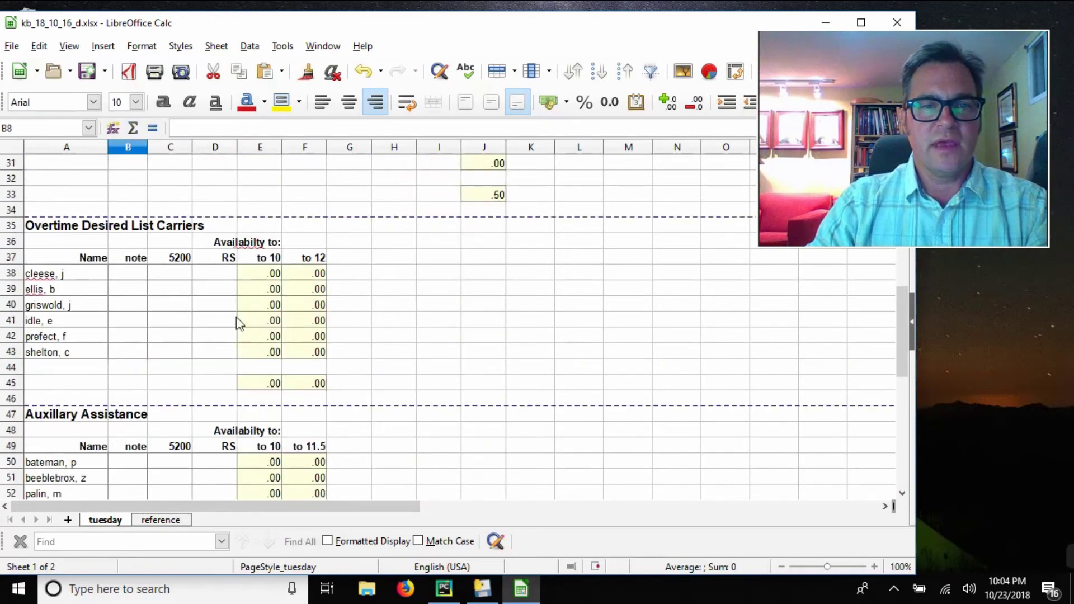
scroll(246, 318, up, 6)
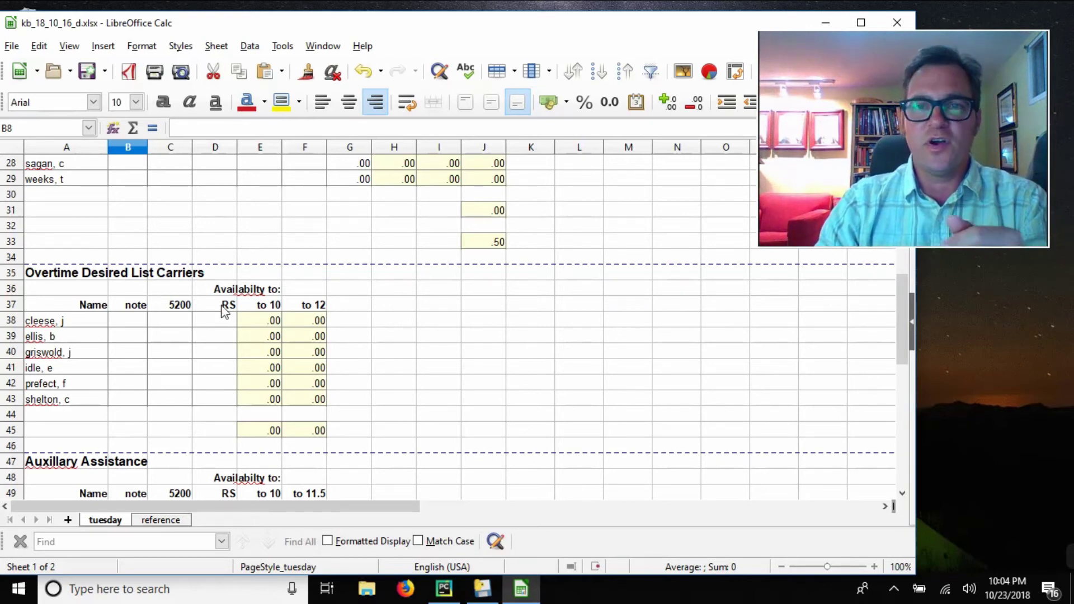
Switch to Klusterbox and try to generate the 10/16/2018 daily spreadsheet while kb_18_10_16_d.xlsx is still open in LibreOffice Calc.
drag(269, 23, 317, 22)
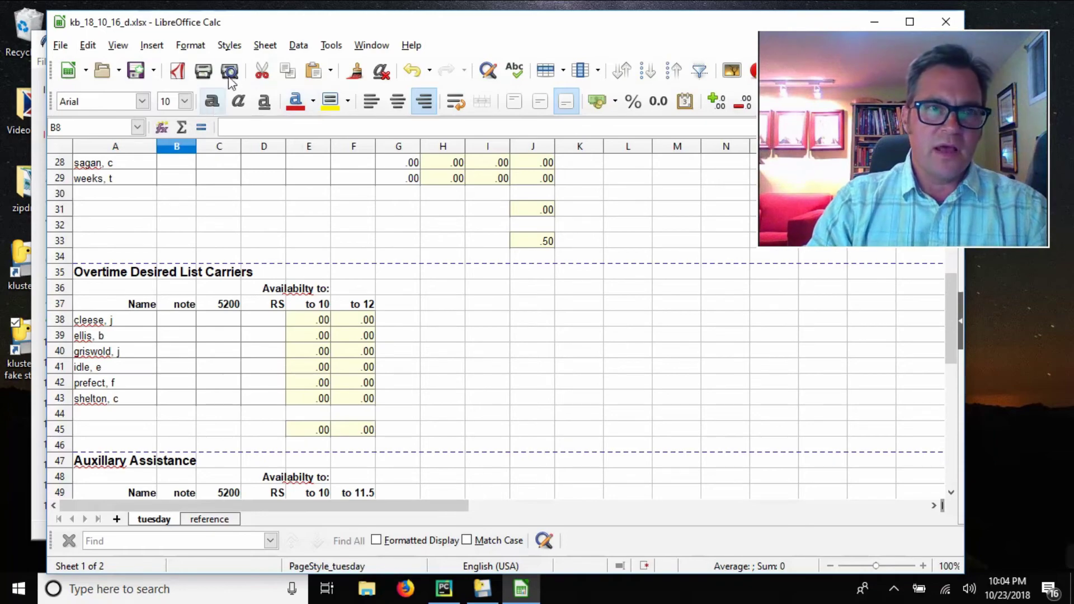
drag(297, 30, 462, 20)
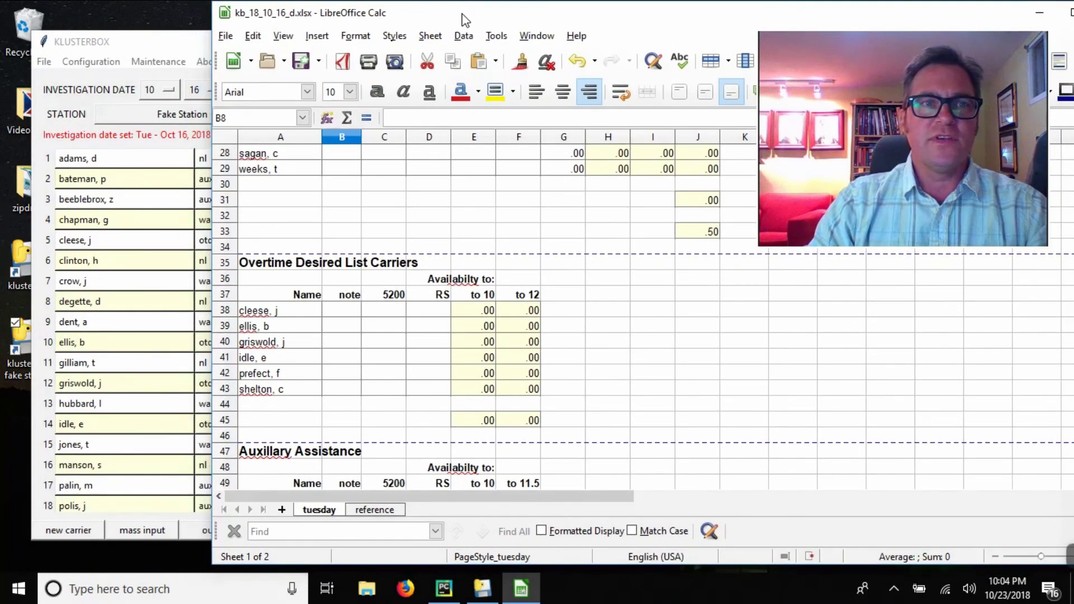
click(178, 43)
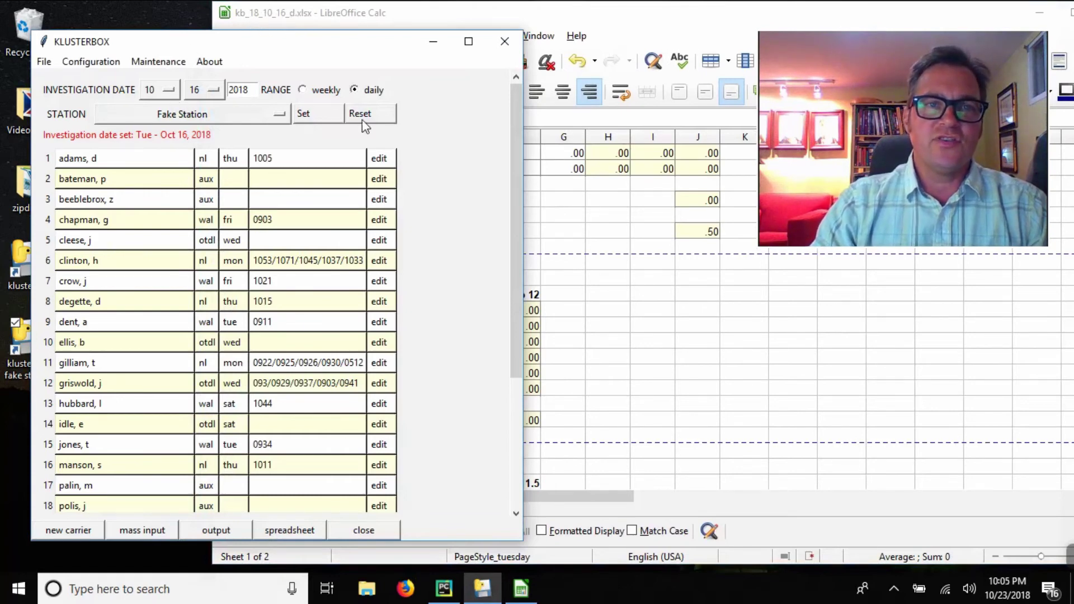
click(289, 530)
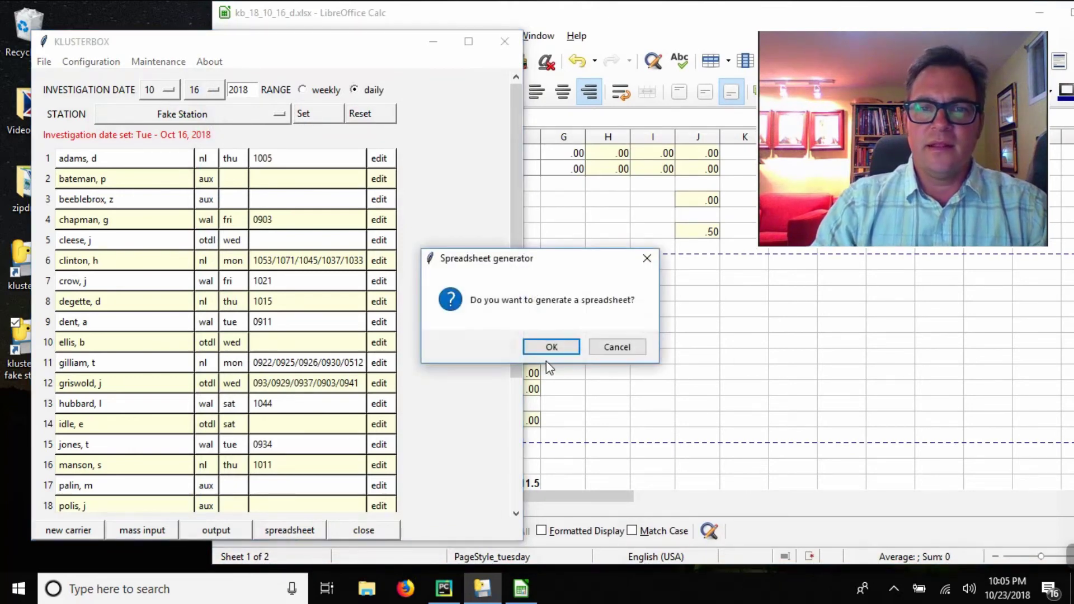
click(552, 347)
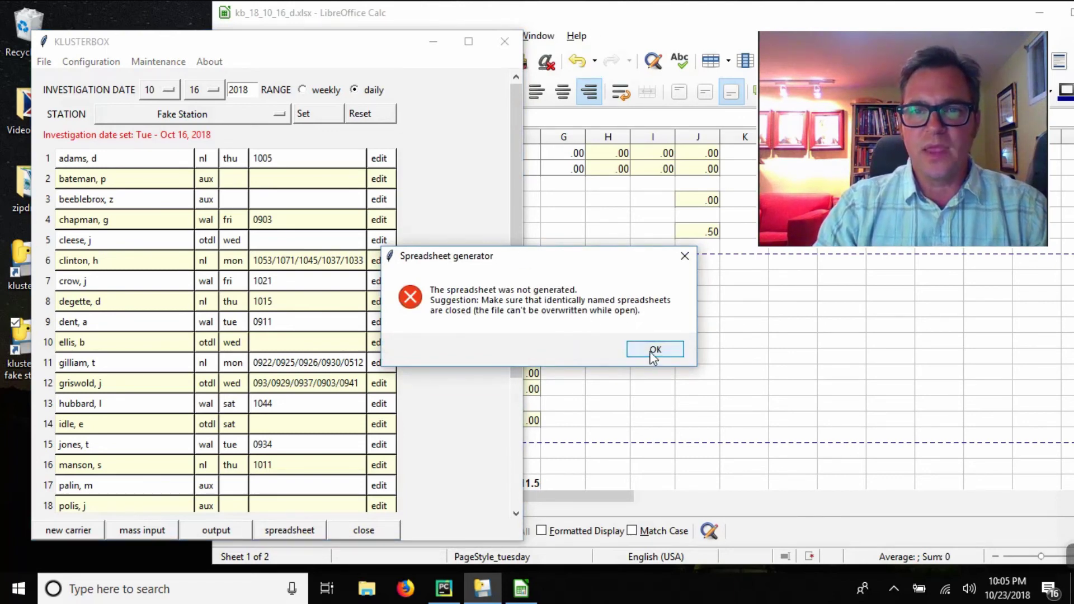
Switch to LibreOffice Calc and close kb_18_10_16_d.xlsx, saving its changes in Microsoft Excel 2007-2013 XML format.
click(801, 18)
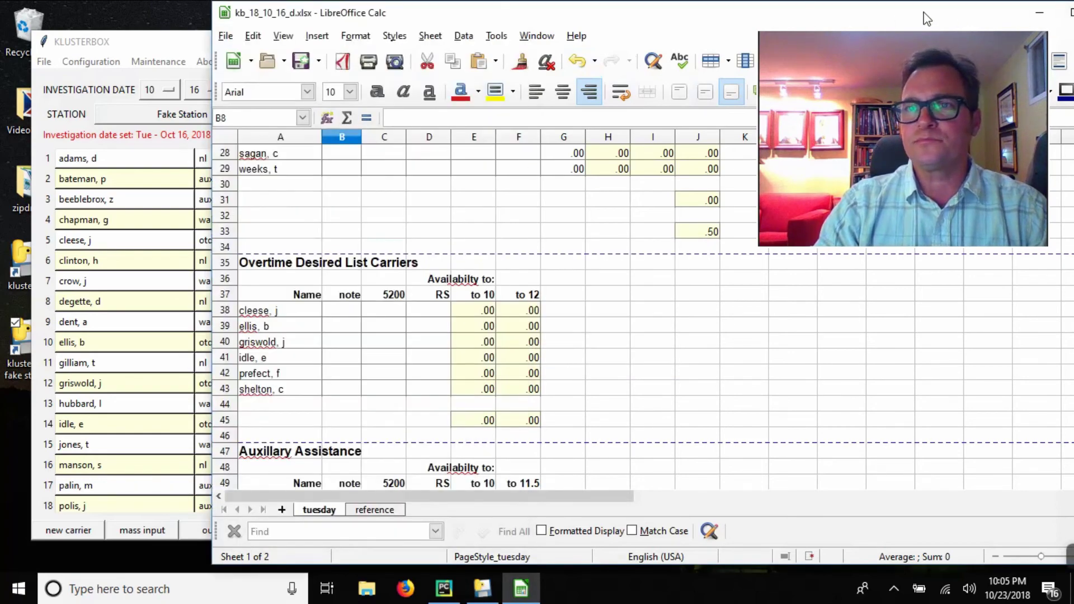
drag(928, 19, 802, 18)
drag(634, 21, 602, 21)
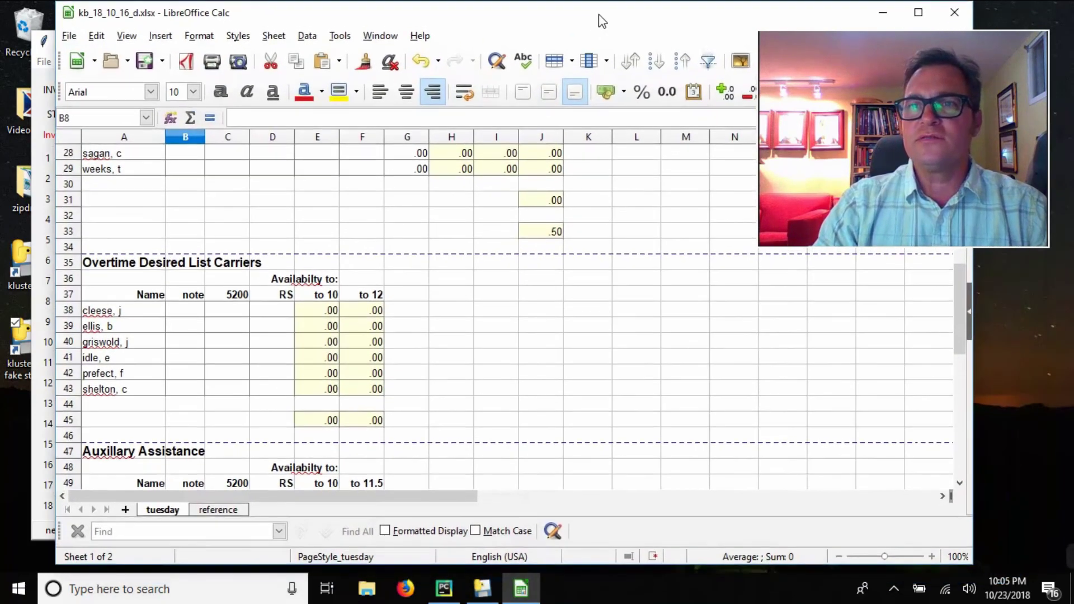
click(954, 13)
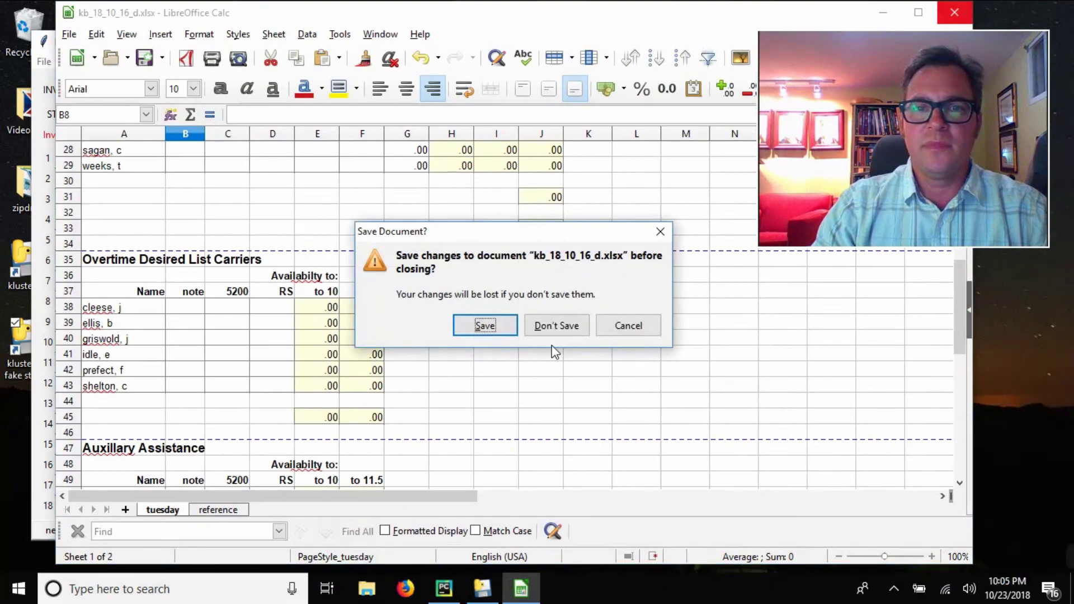
click(496, 330)
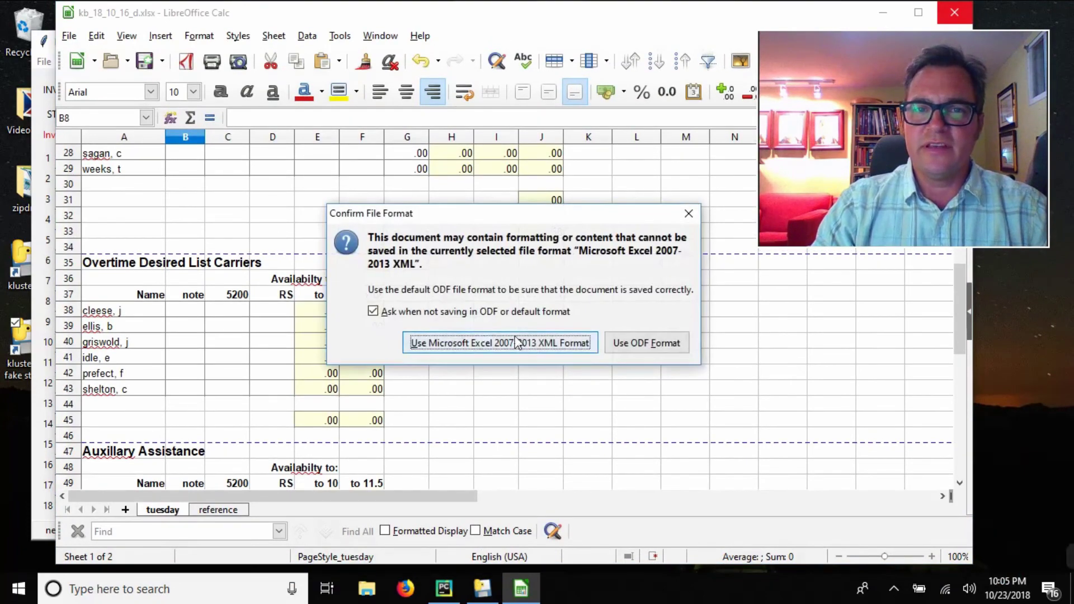
click(564, 344)
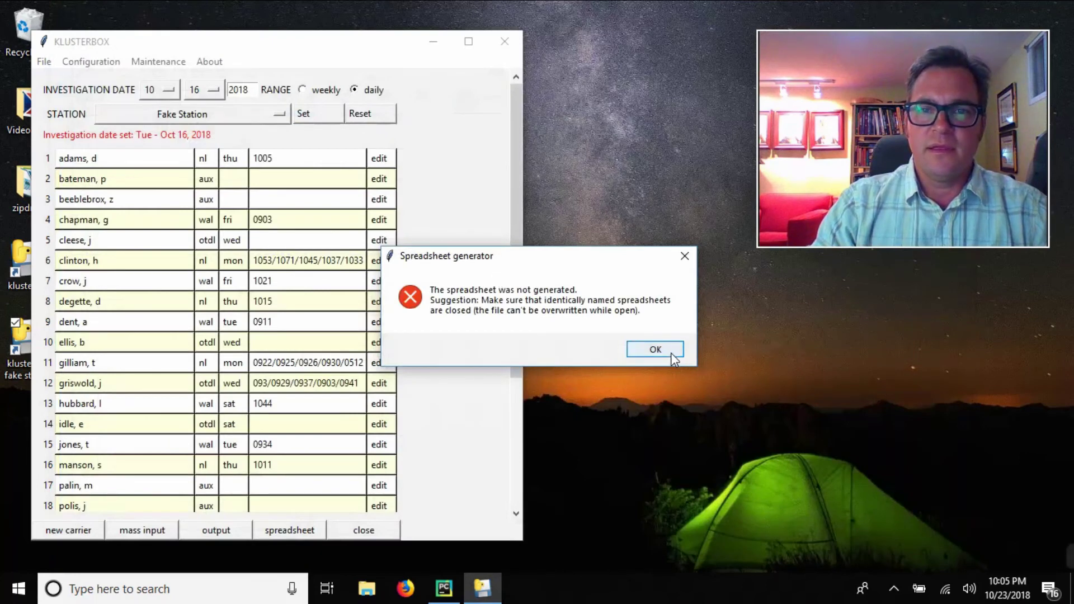
Dismiss the Klusterbox error, regenerate the daily spreadsheet for 10/16/2018 and open it in LibreOffice Calc.
click(655, 350)
click(320, 539)
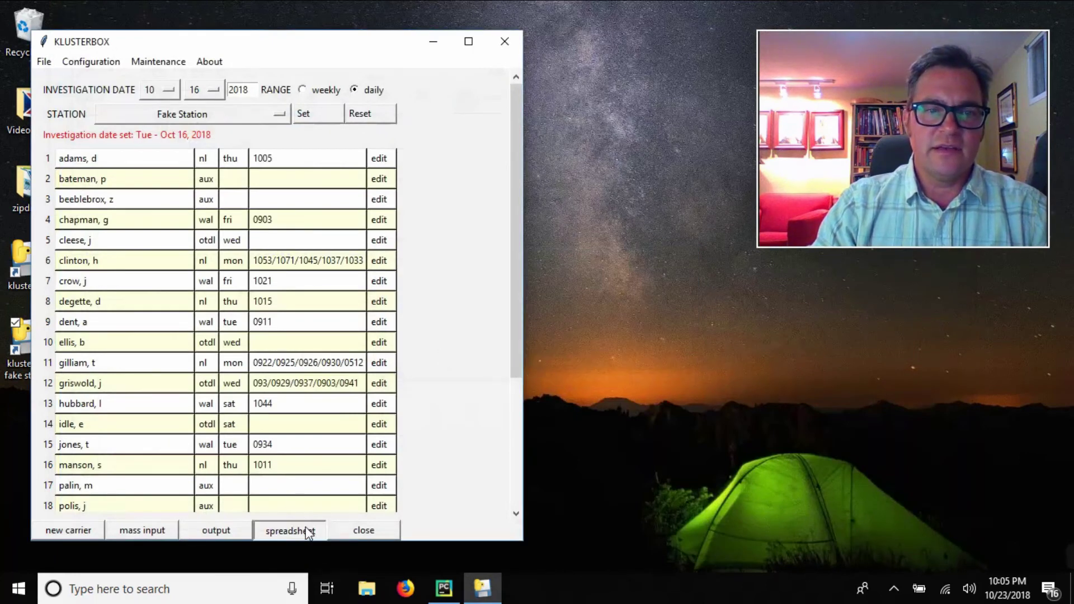
click(551, 345)
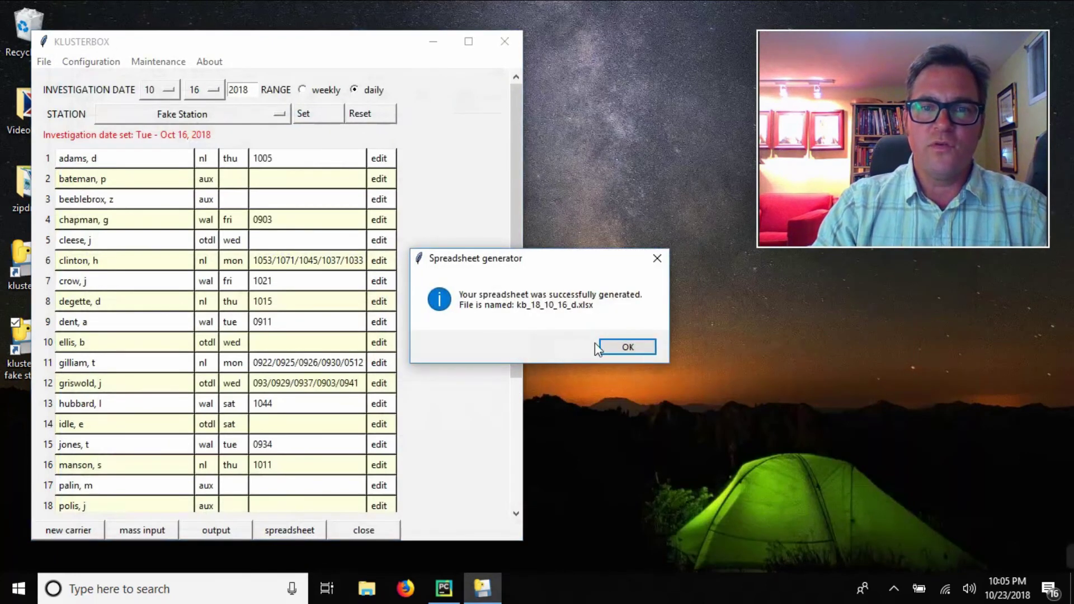
click(615, 346)
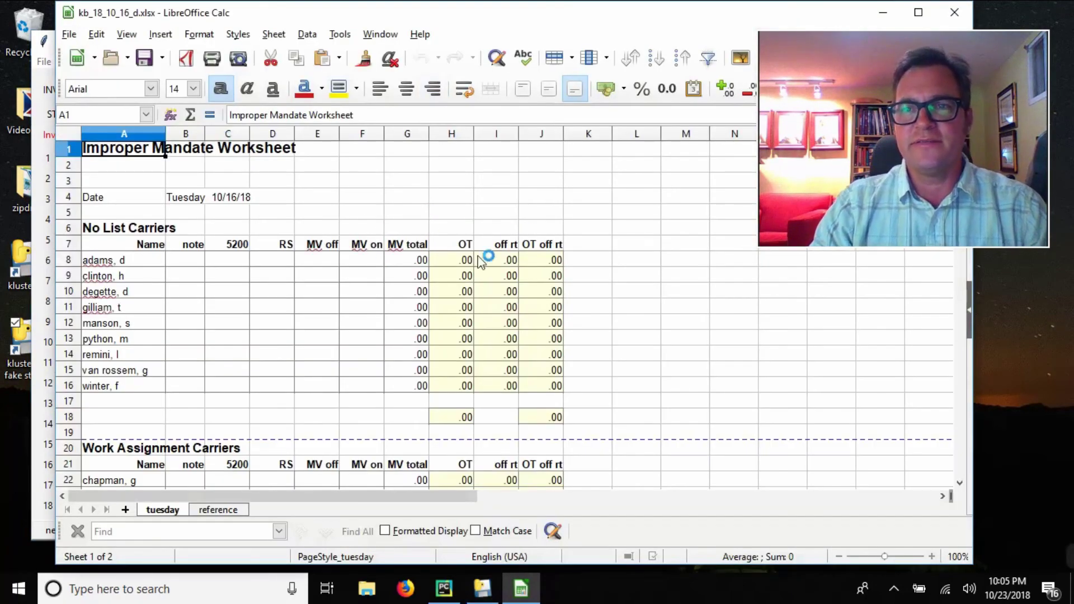
Review all carrier sections of the regenerated Tuesday sheet for entered times, and close the spreadsheet.
scroll(398, 303, down, 5)
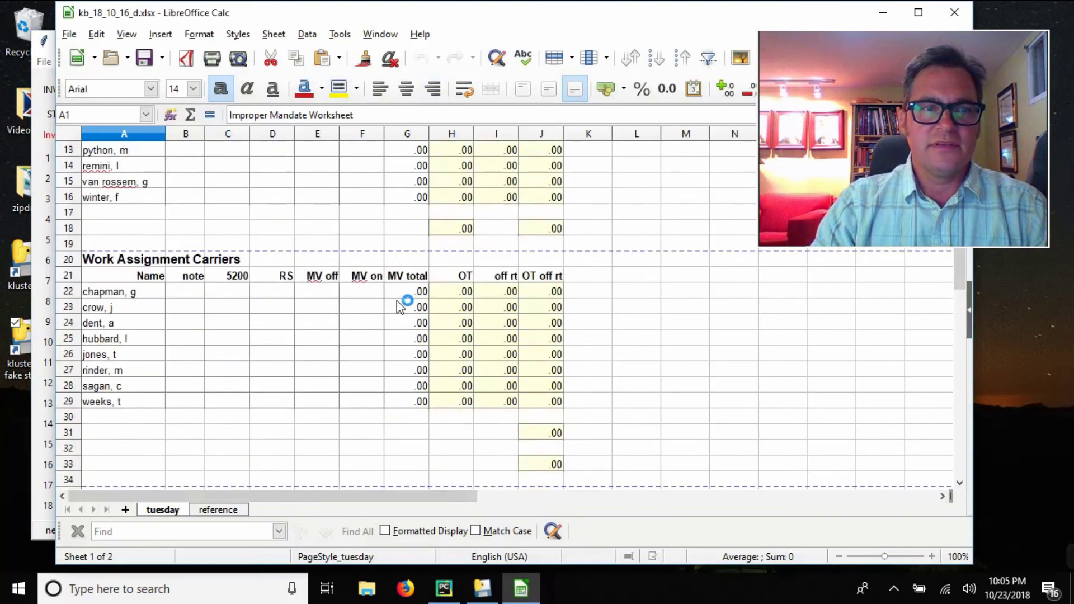
scroll(397, 302, up, 5)
scroll(392, 304, down, 9)
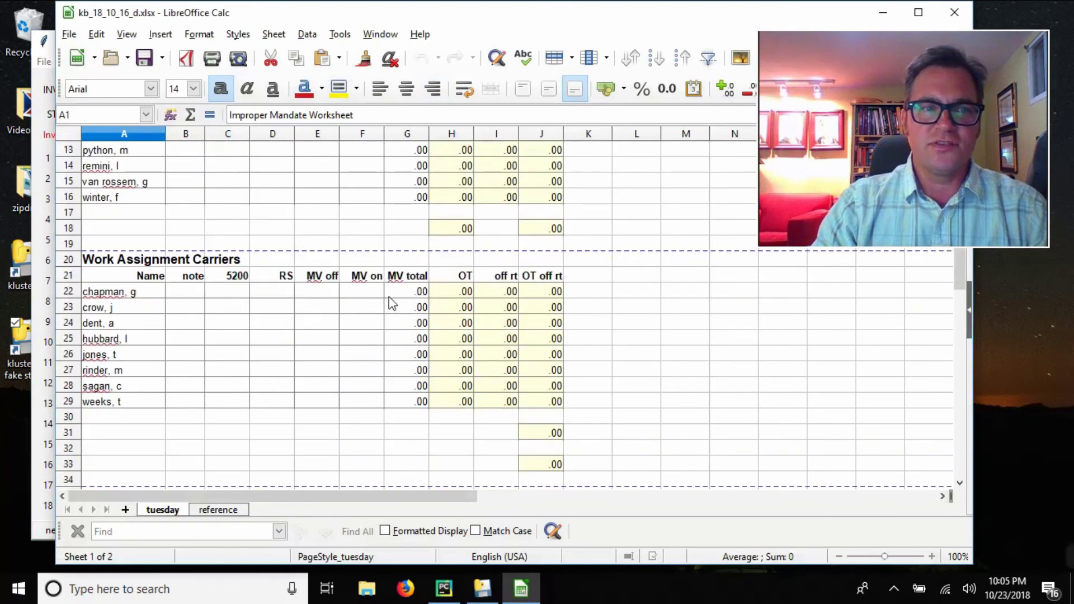
scroll(336, 308, up, 2)
scroll(331, 310, down, 5)
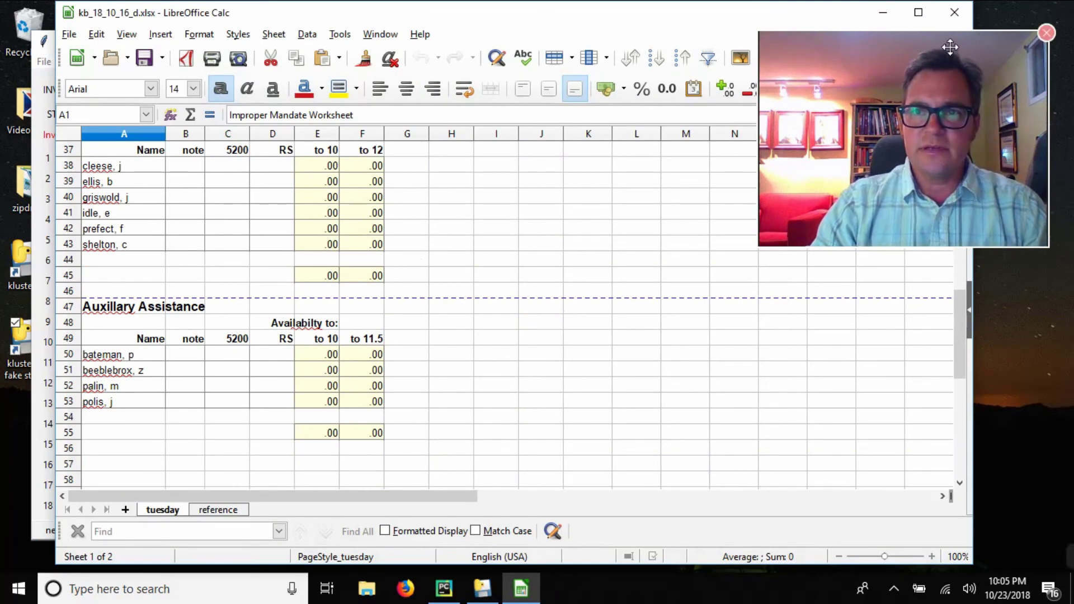
click(953, 20)
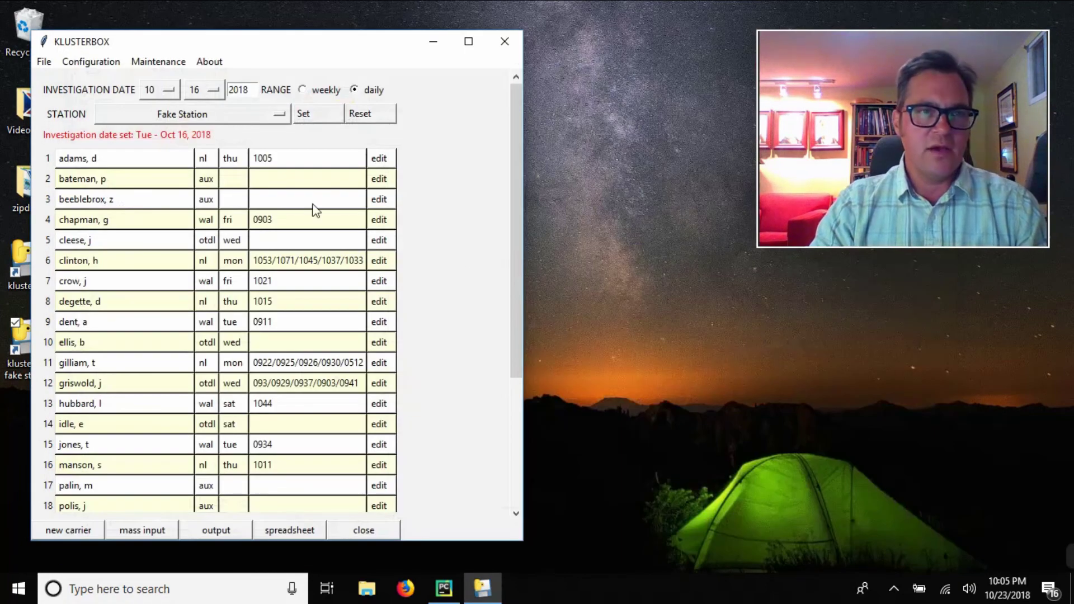
View the saved spreadsheets in the Klusterbox Spreadsheet Library, and close it without opening a file.
click(45, 62)
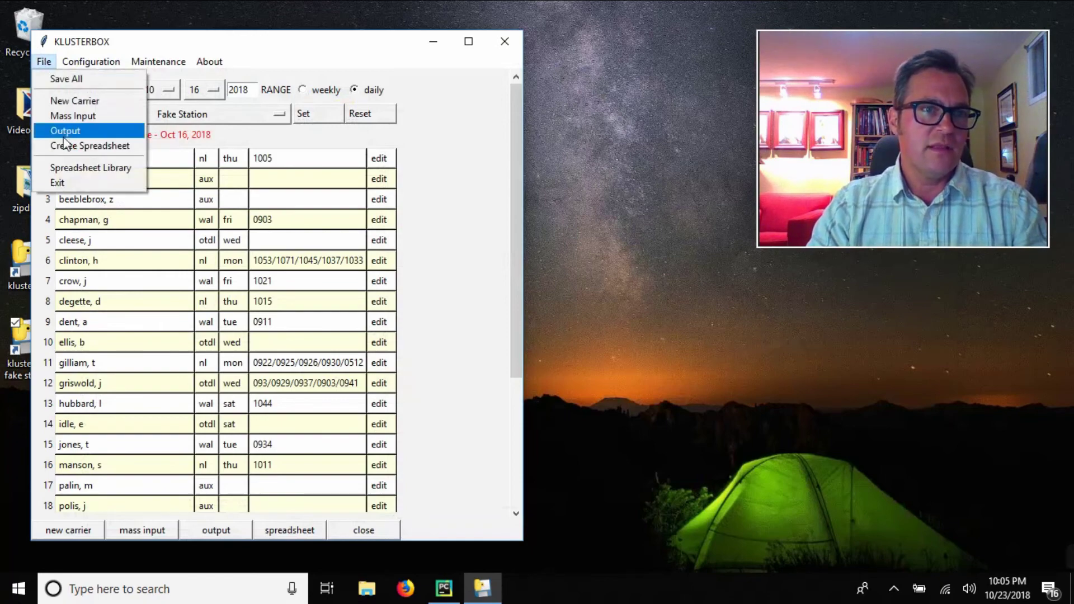
click(62, 168)
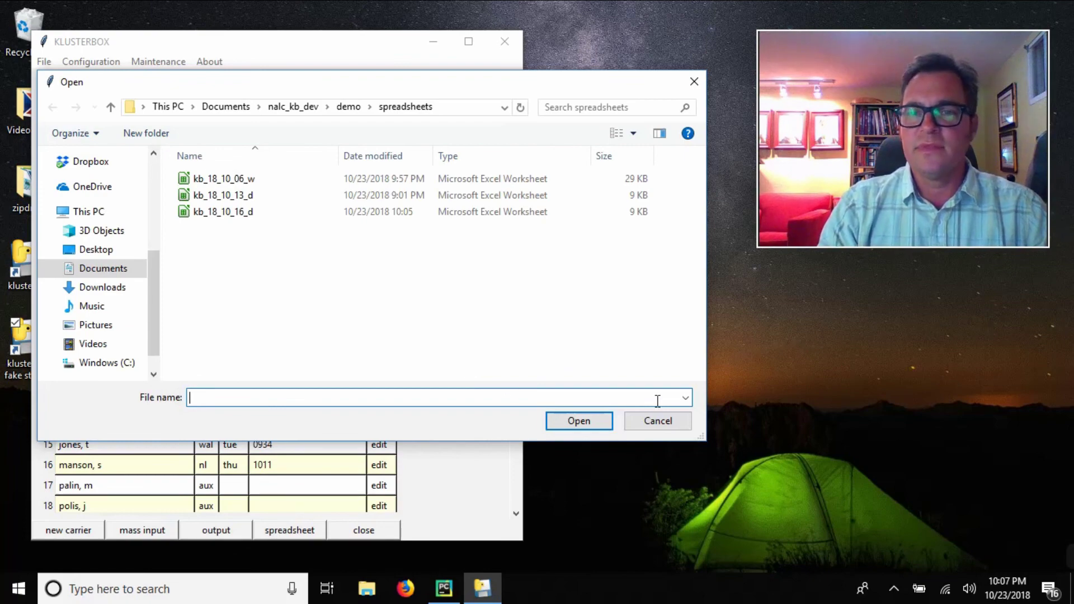
click(656, 421)
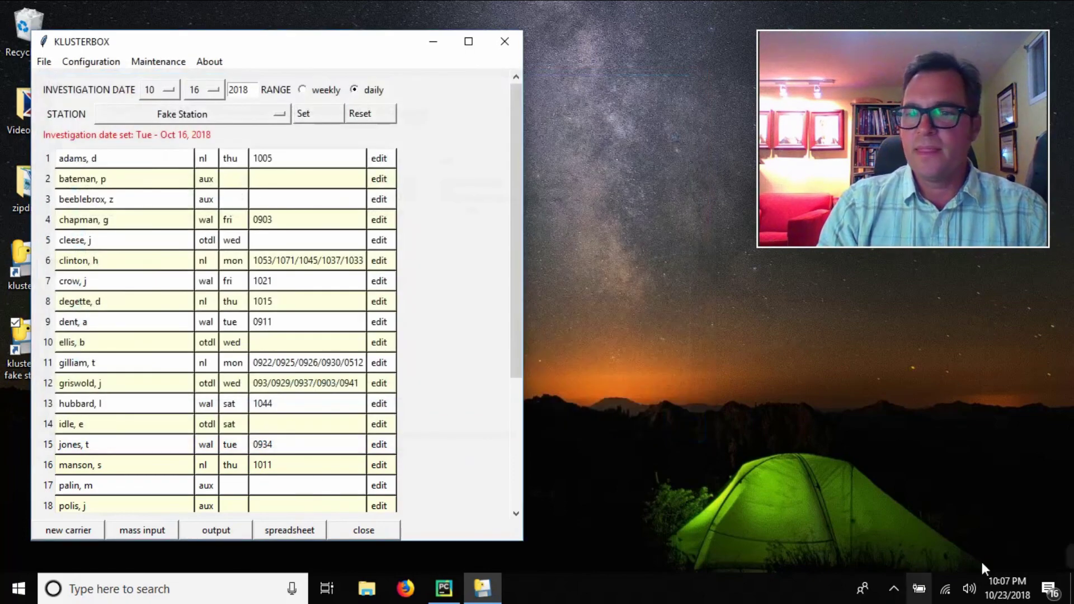
mouse_move(1068, 559)
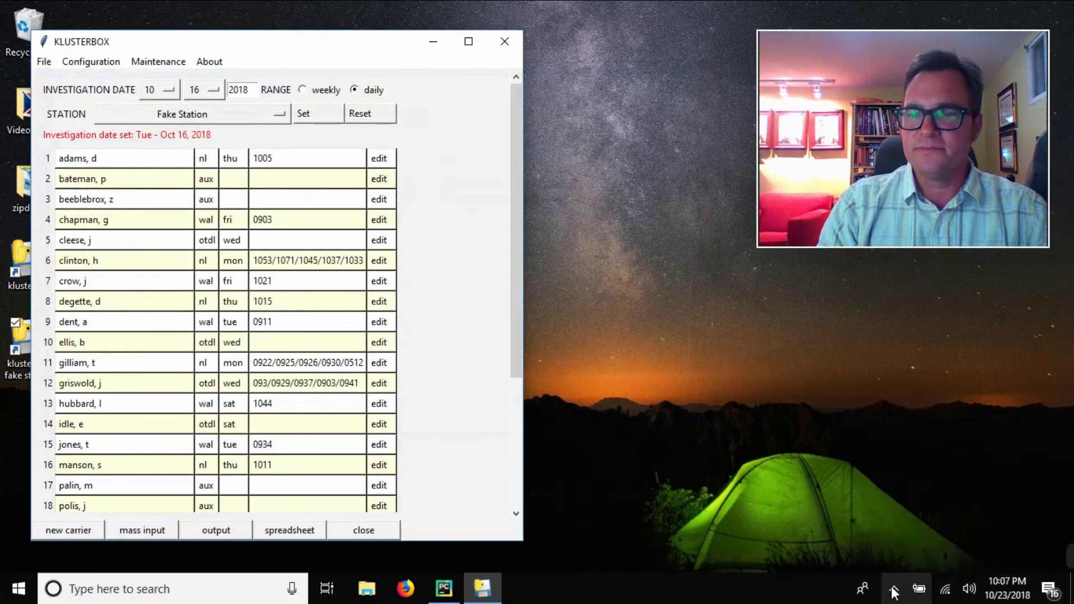